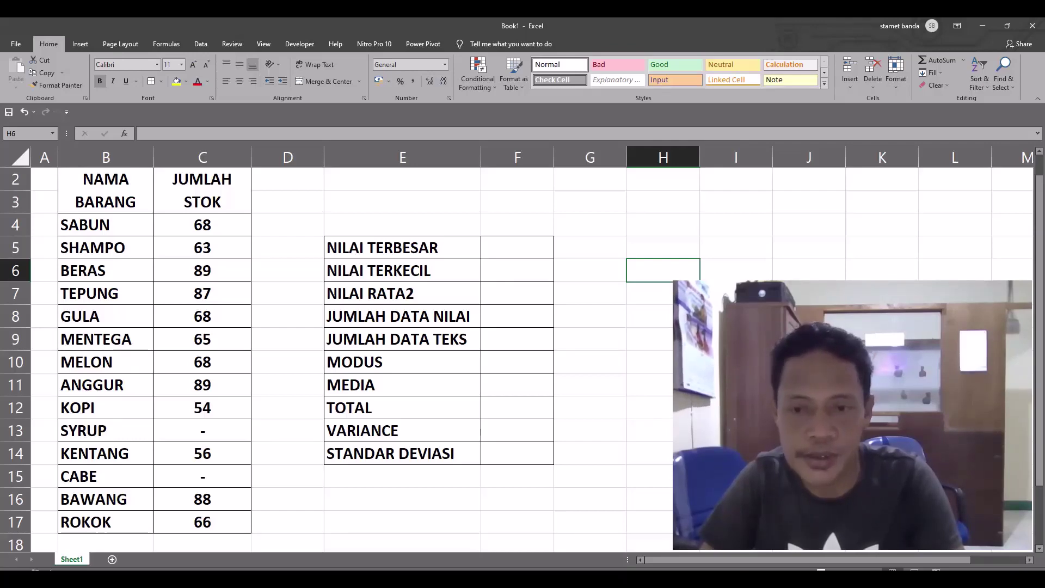
pyautogui.moveTo(668, 230); pyautogui.dragTo(808, 385)
pyautogui.click(665, 295)
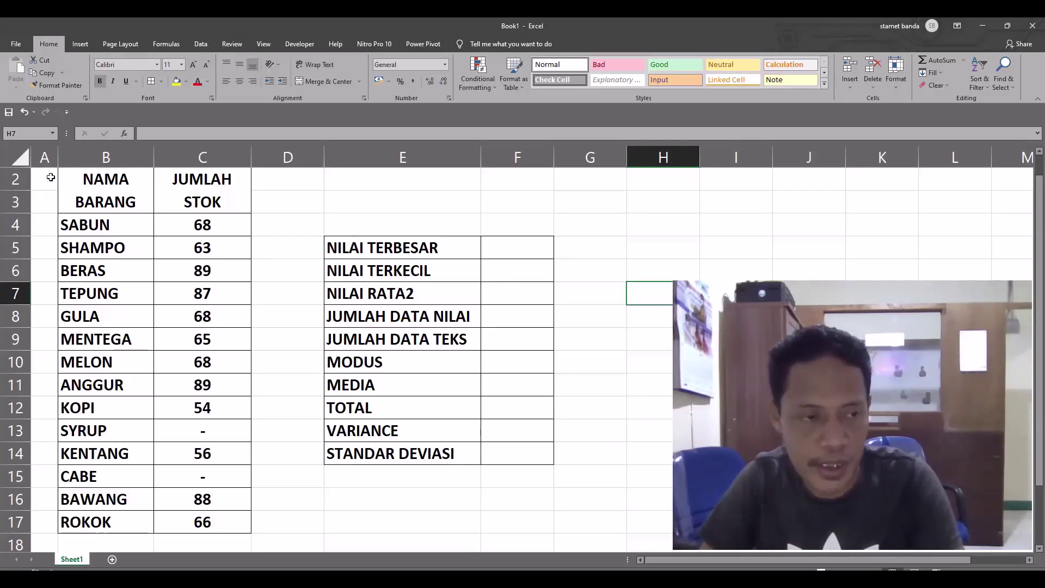
pyautogui.moveTo(51, 177)
pyautogui.mouseDown()
pyautogui.moveTo(63, 201)
pyautogui.moveTo(958, 272)
pyautogui.moveTo(958, 522)
pyautogui.mouseUp()
pyautogui.click(634, 275)
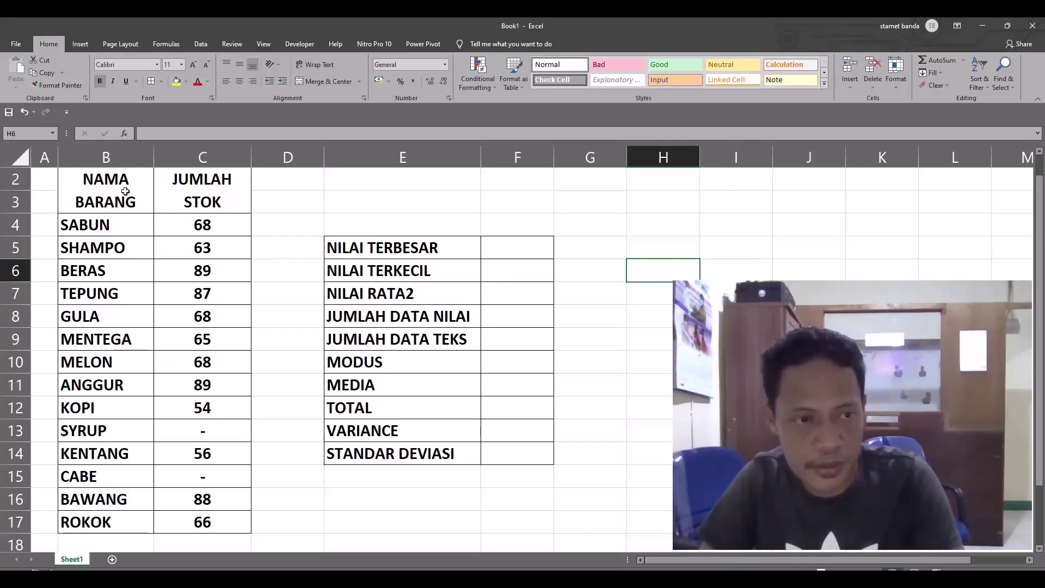
pyautogui.scroll(-1, 124, 198)
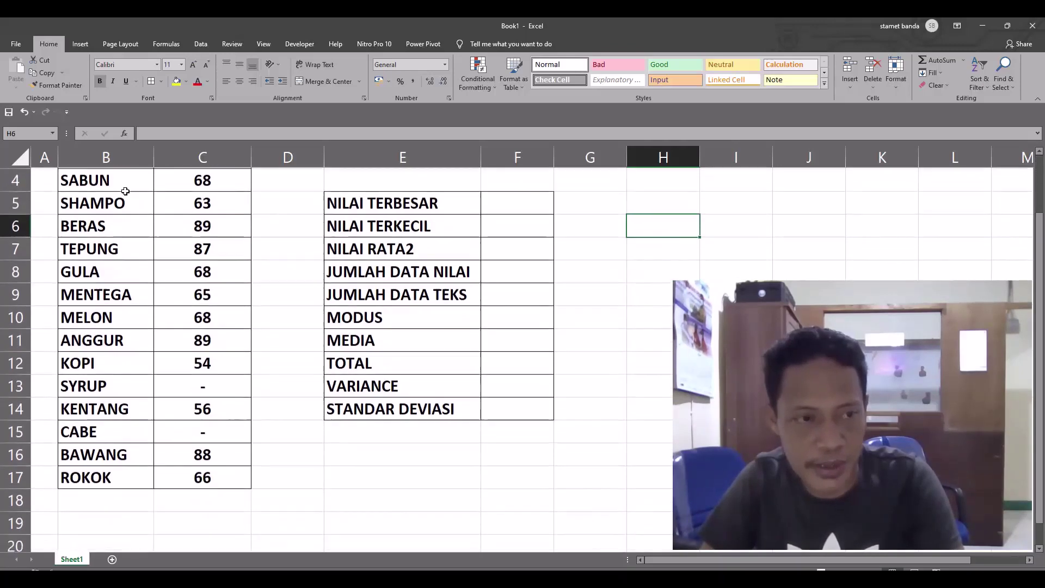
pyautogui.click(1039, 152)
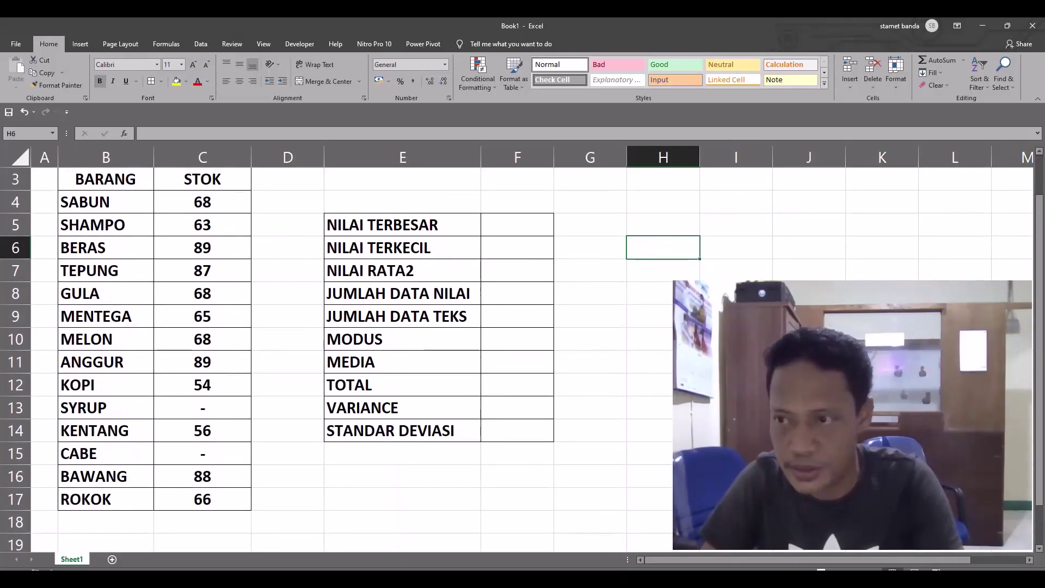
pyautogui.click(1039, 152)
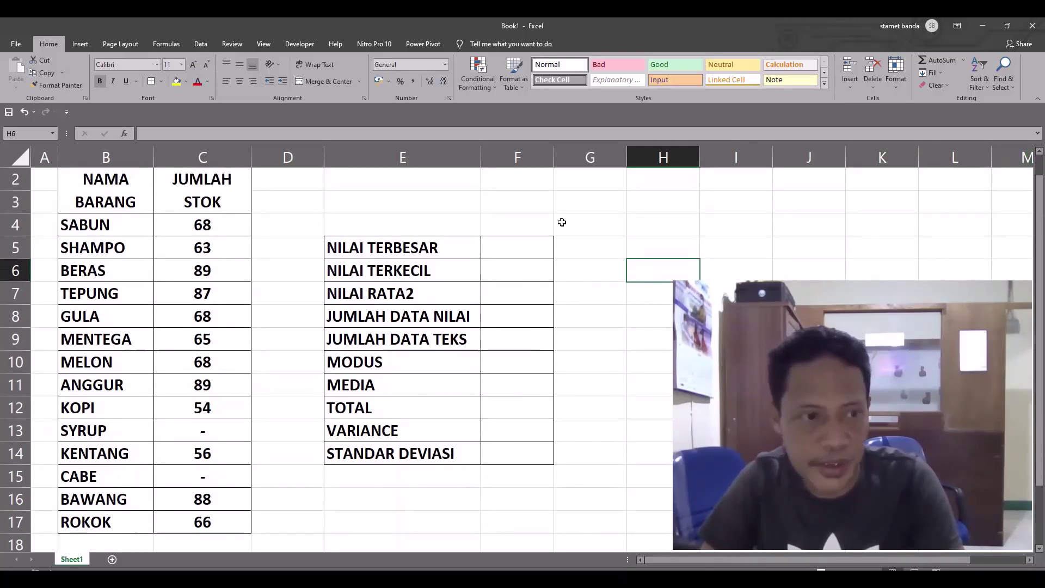
# - Review the stock table's column headers and the statistic labels from NILAI TERBESAR down to MODUS
pyautogui.click(109, 198)
pyautogui.click(199, 212)
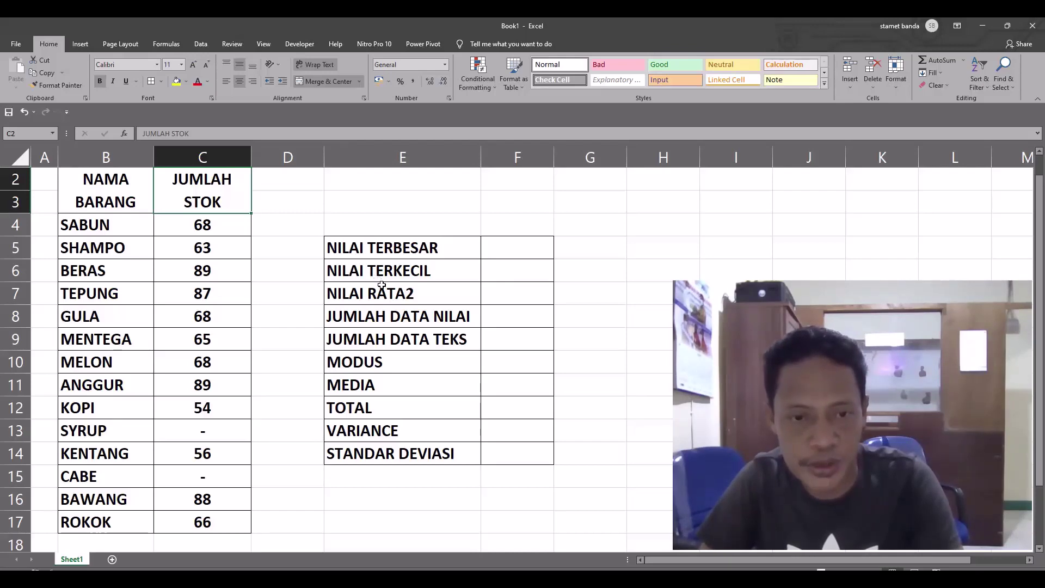
pyautogui.click(393, 248)
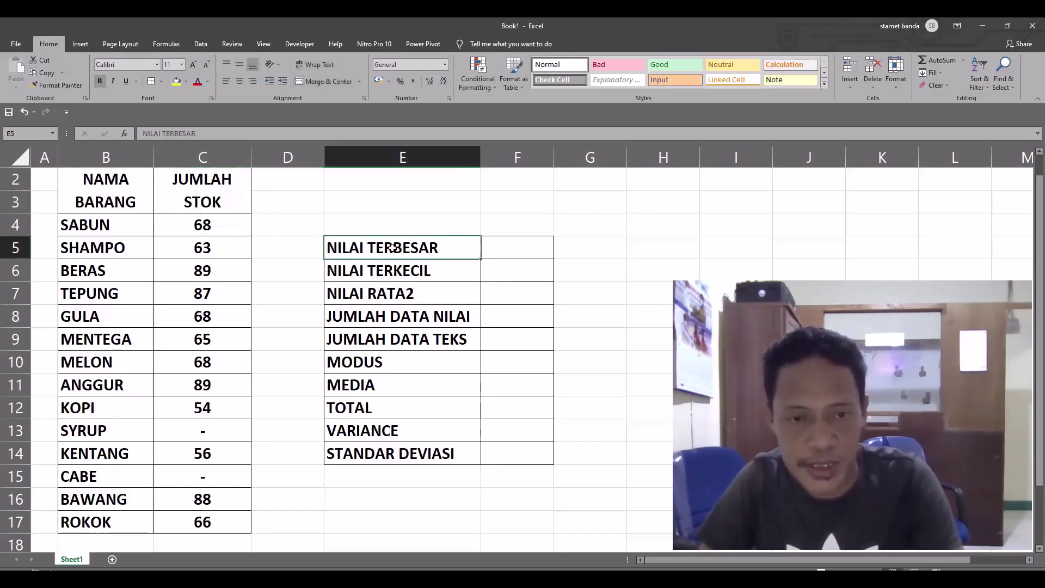
pyautogui.click(401, 275)
pyautogui.click(406, 294)
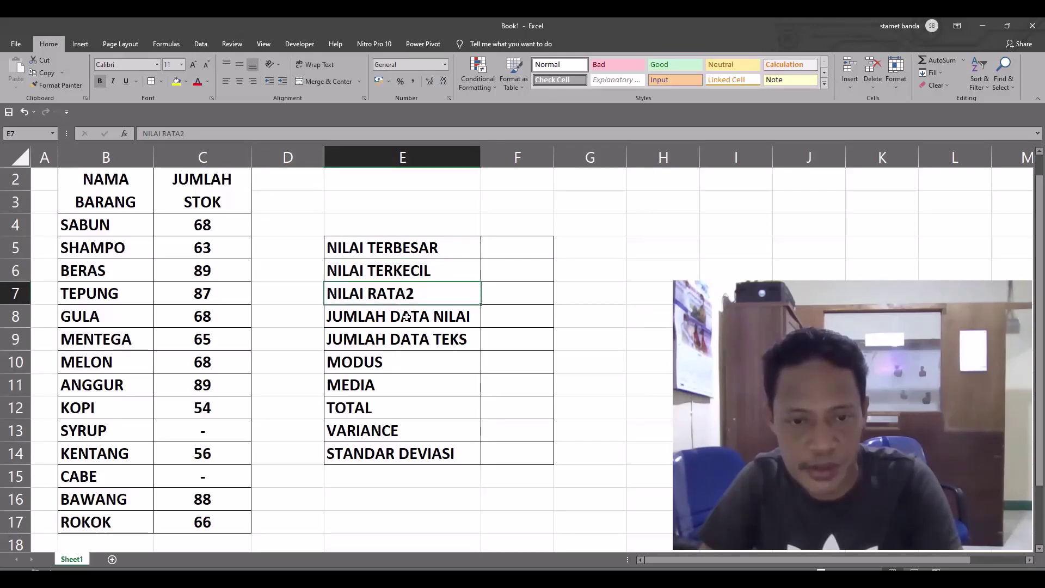
pyautogui.click(409, 319)
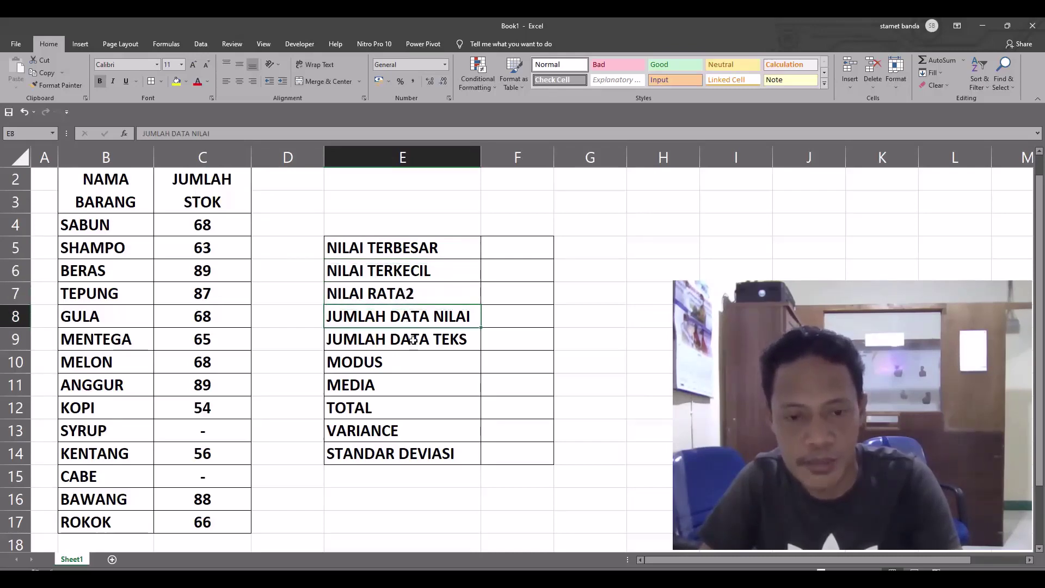
pyautogui.click(413, 339)
pyautogui.click(405, 363)
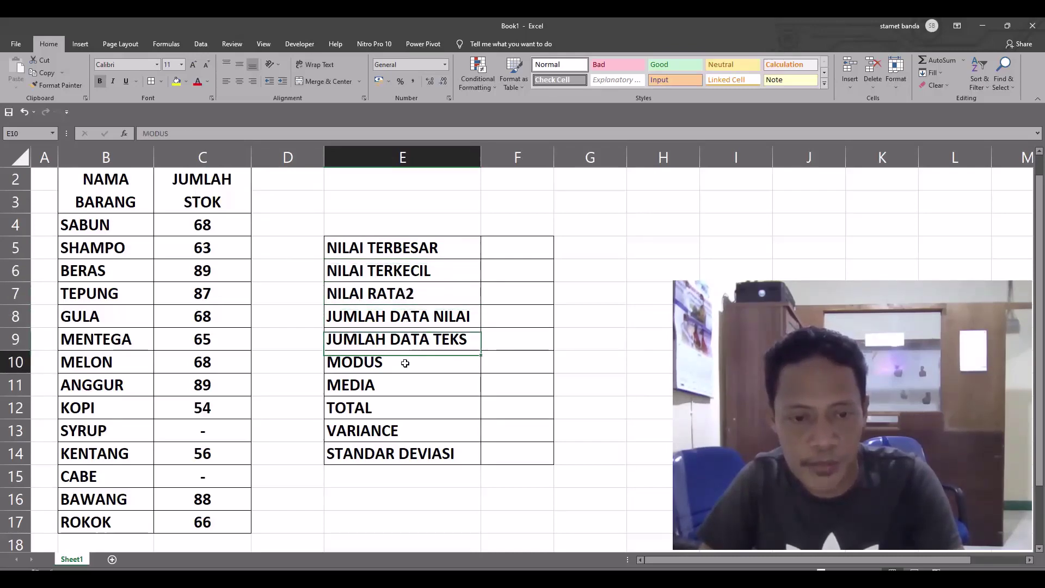
# - Correct the label in cell E11 to read MEDIAN
pyautogui.click(390, 385)
pyautogui.click(243, 133)
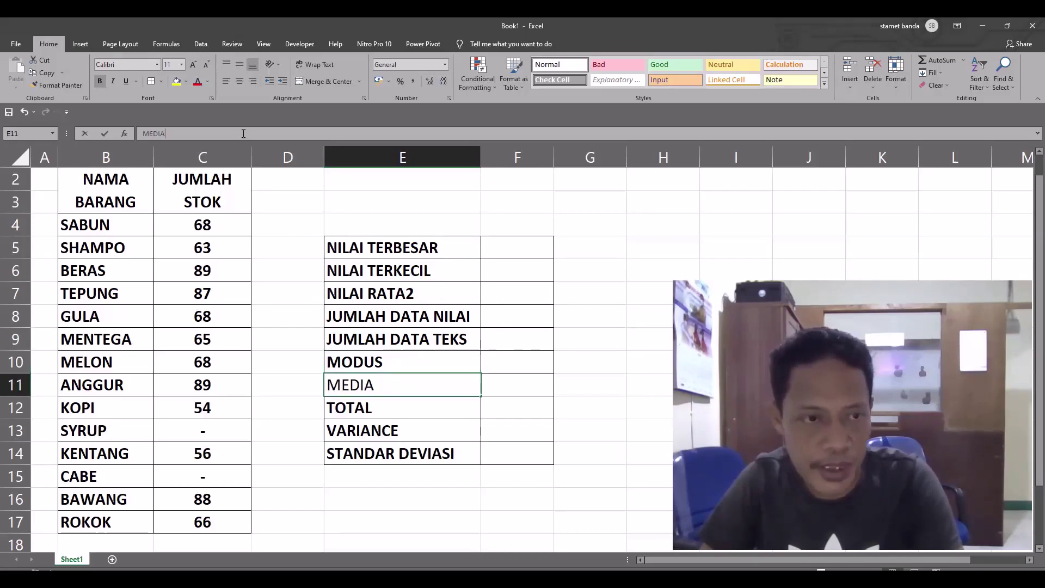
pyautogui.write('n')
pyautogui.press('BackSpace')
pyautogui.press('capslock')
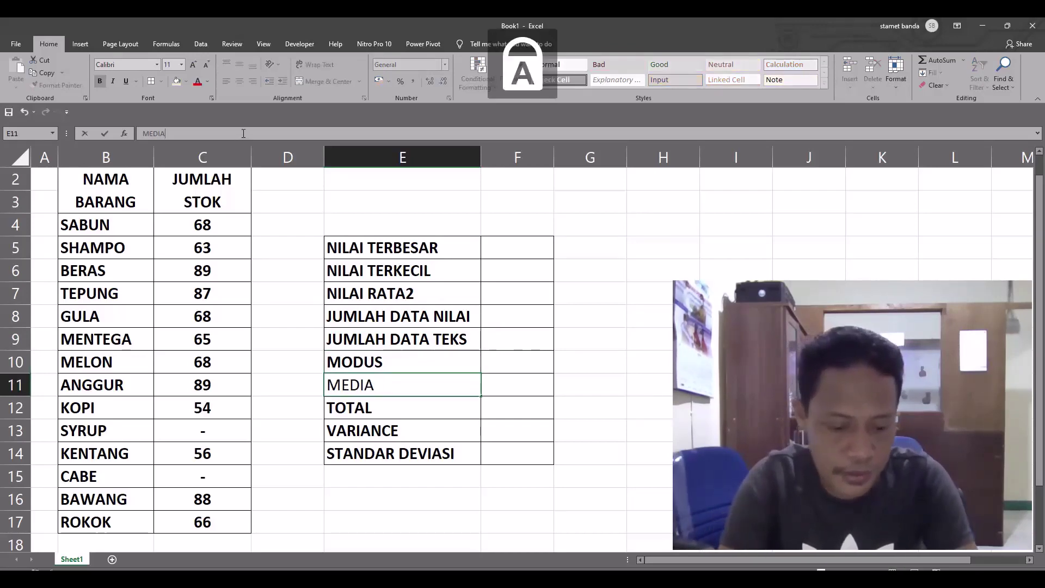
pyautogui.write('N')
pyautogui.press('Return')
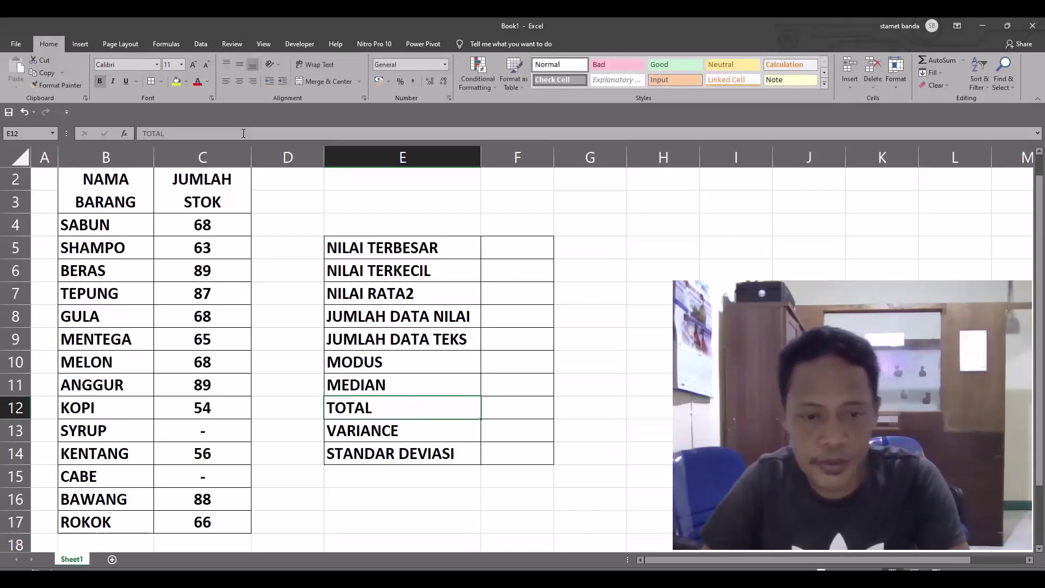
# - Calculate the largest stock value in F5, beside NILAI TERBESAR, with =MAX(C4:C17), and check it against the stock column
pyautogui.click(422, 455)
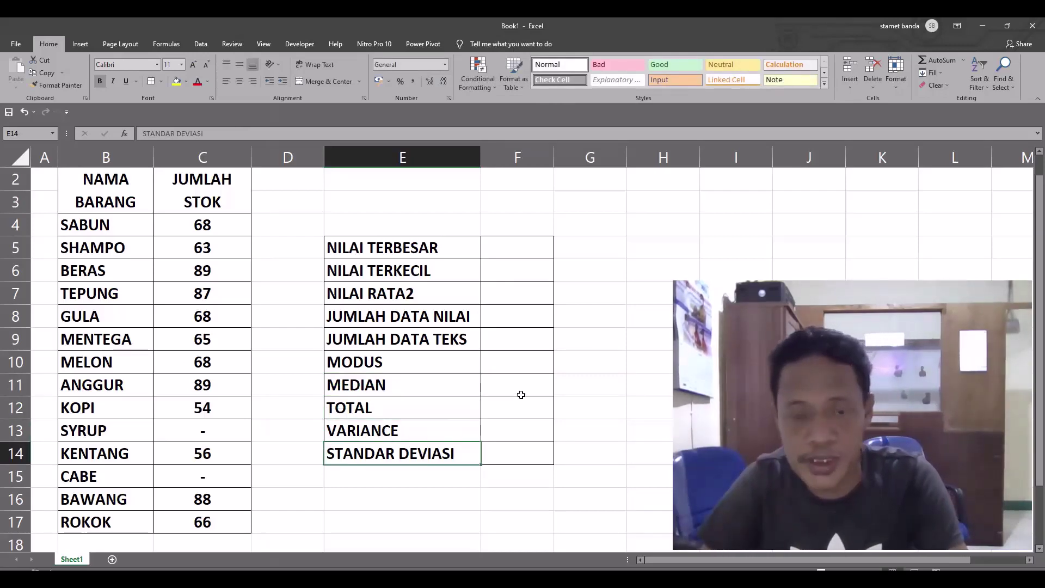
pyautogui.click(421, 253)
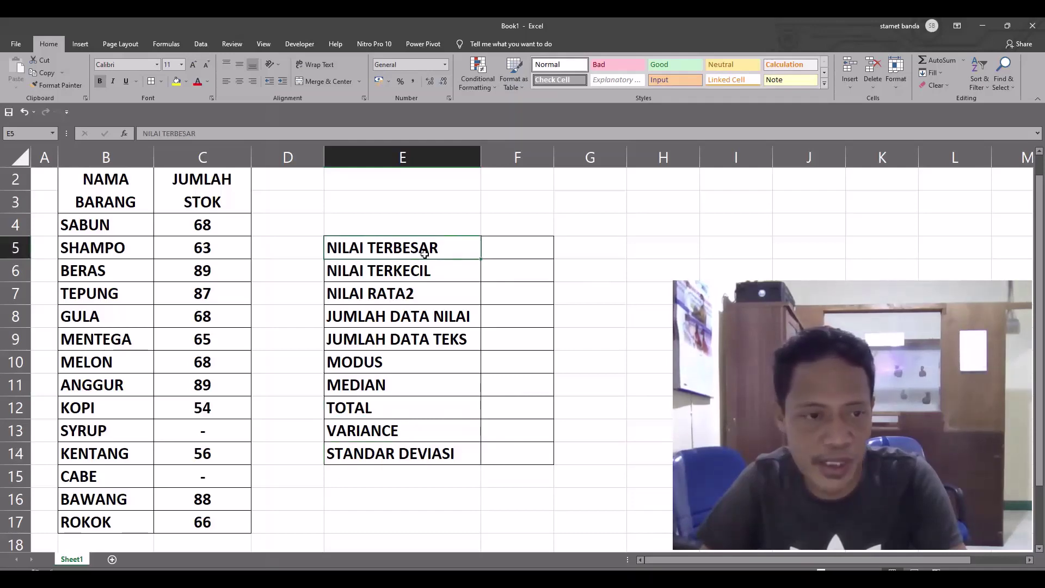
pyautogui.click(537, 253)
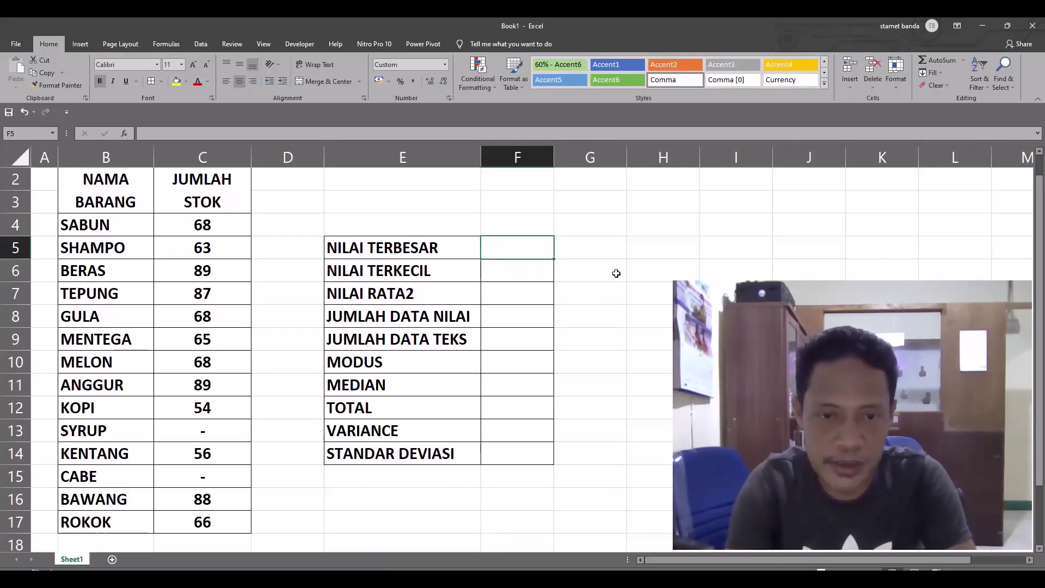
pyautogui.write('=ma')
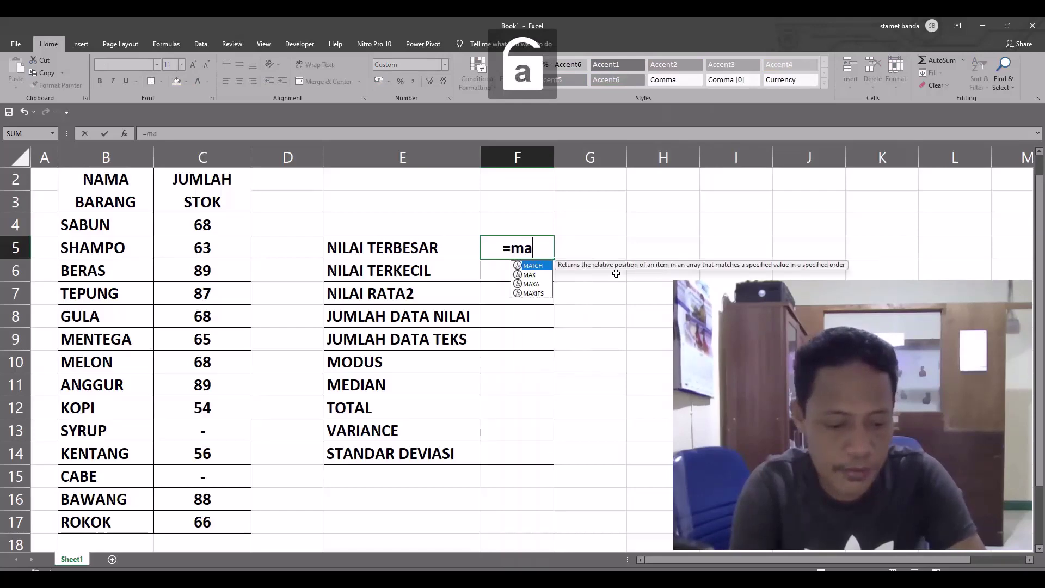
pyautogui.write('x')
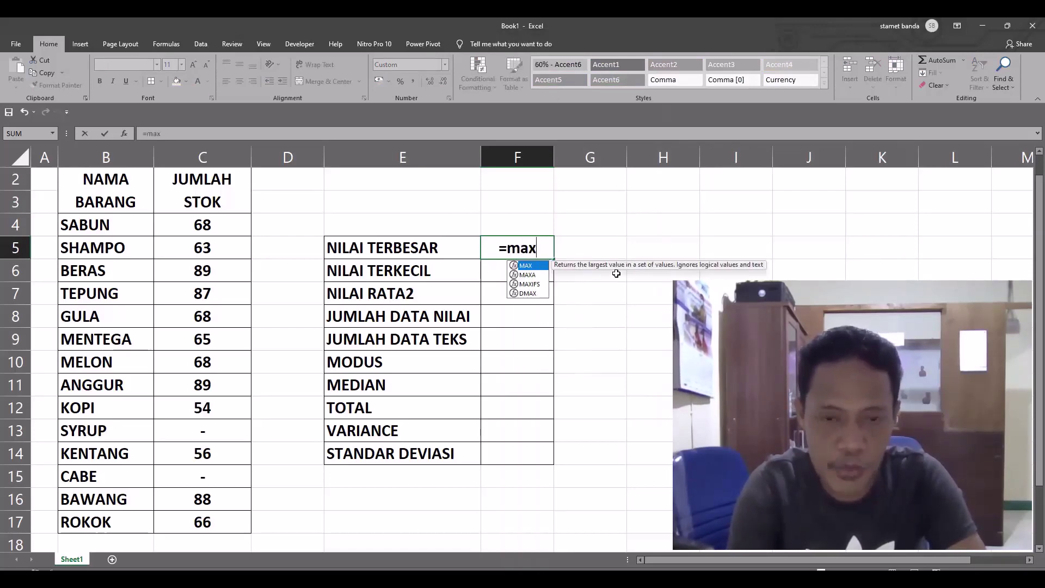
pyautogui.write('(')
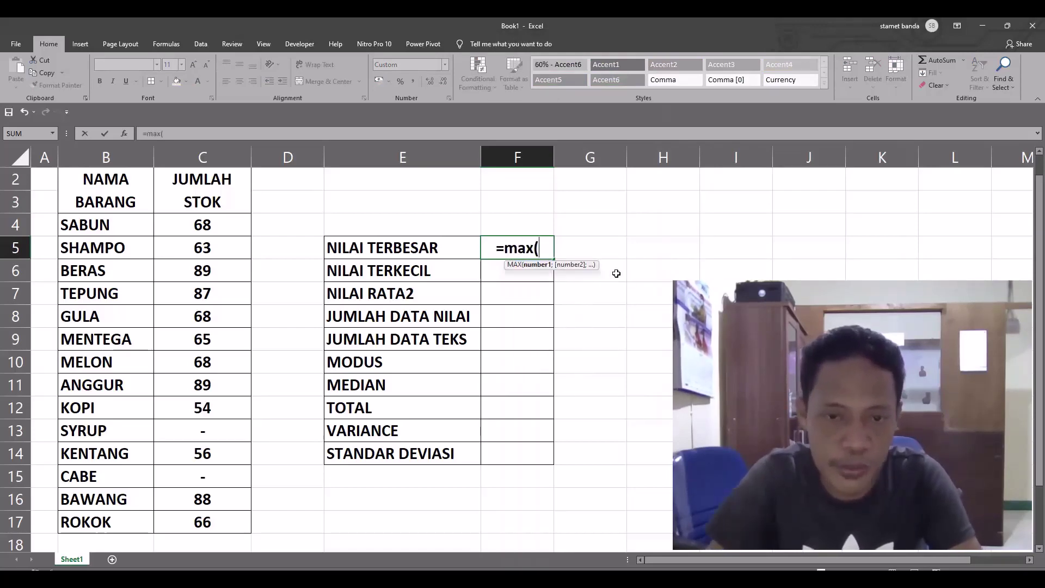
pyautogui.click(217, 227)
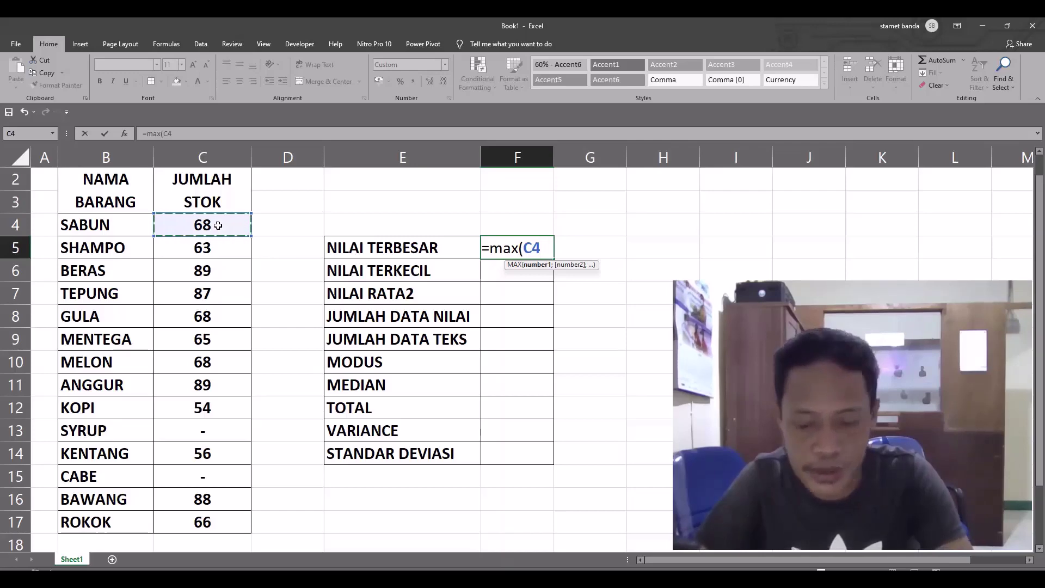
pyautogui.moveTo(217, 225); pyautogui.dragTo(242, 531)
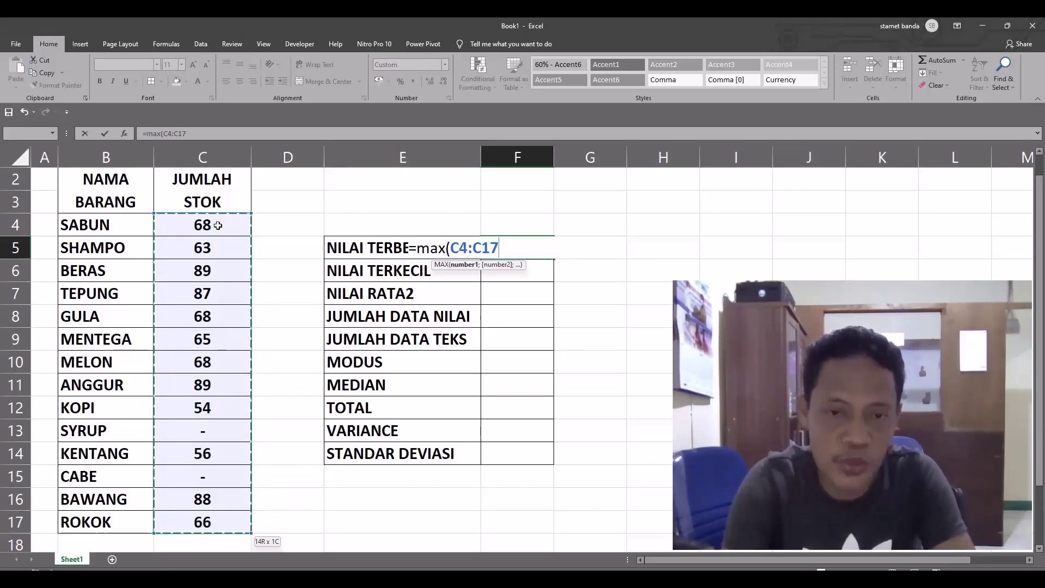
pyautogui.write(')')
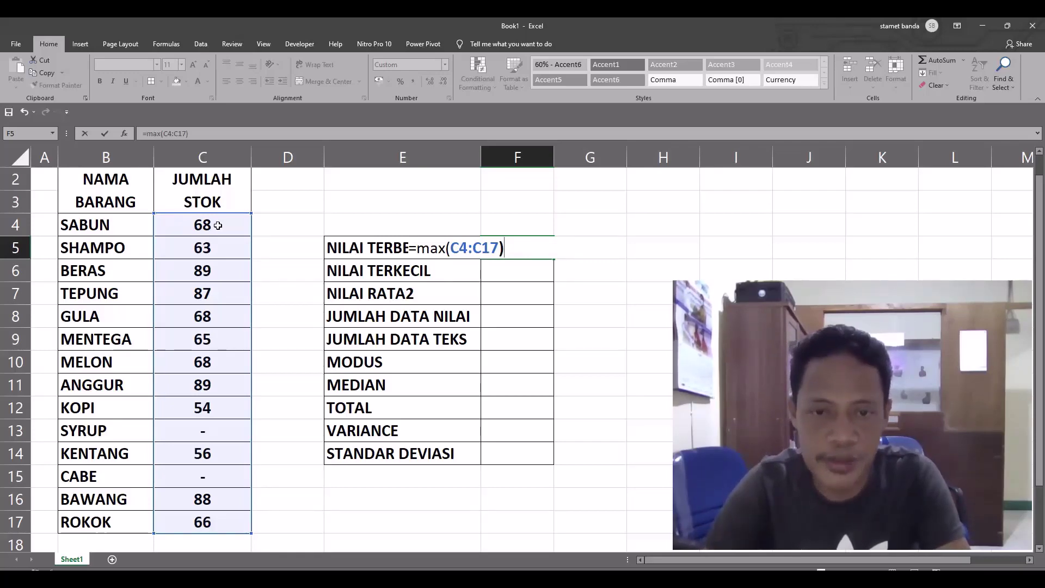
pyautogui.press('Return')
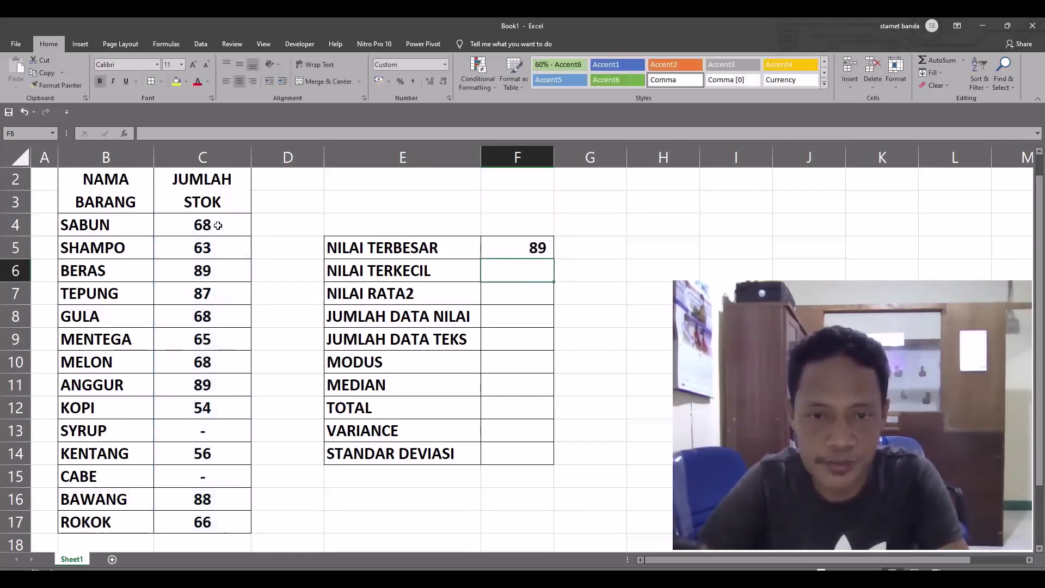
pyautogui.click(539, 251)
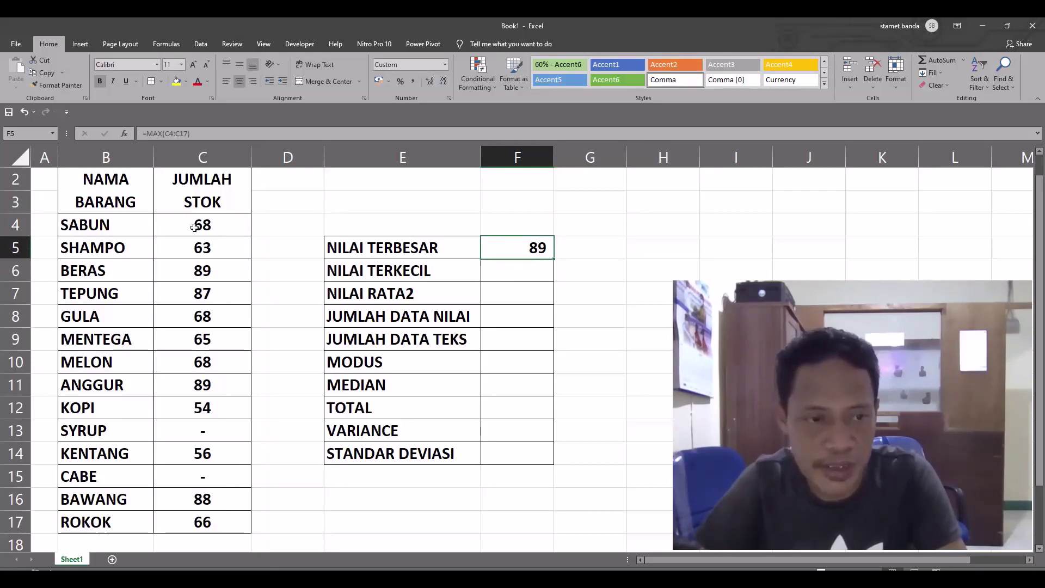
pyautogui.moveTo(194, 226); pyautogui.dragTo(202, 522)
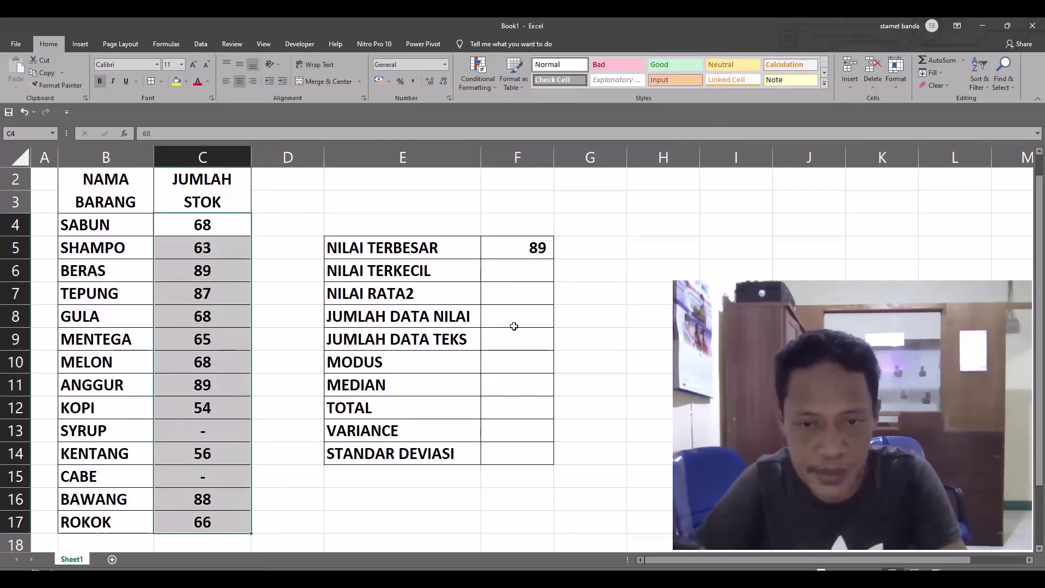
pyautogui.click(530, 253)
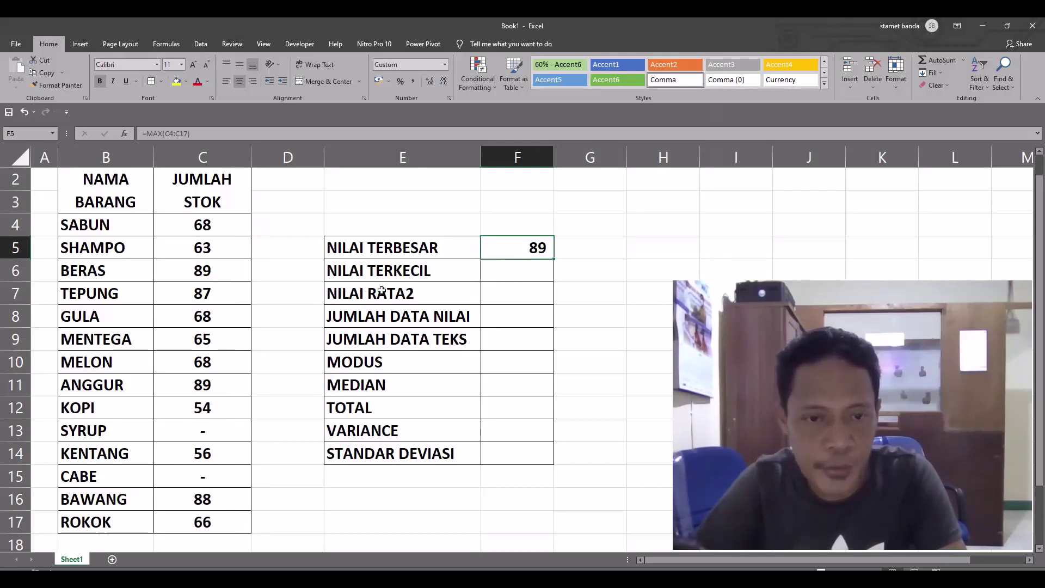
# - Calculate the smallest stock value in F6, beside NILAI TERKECIL, with =MIN(C4:C17)
pyautogui.click(414, 272)
pyautogui.click(522, 271)
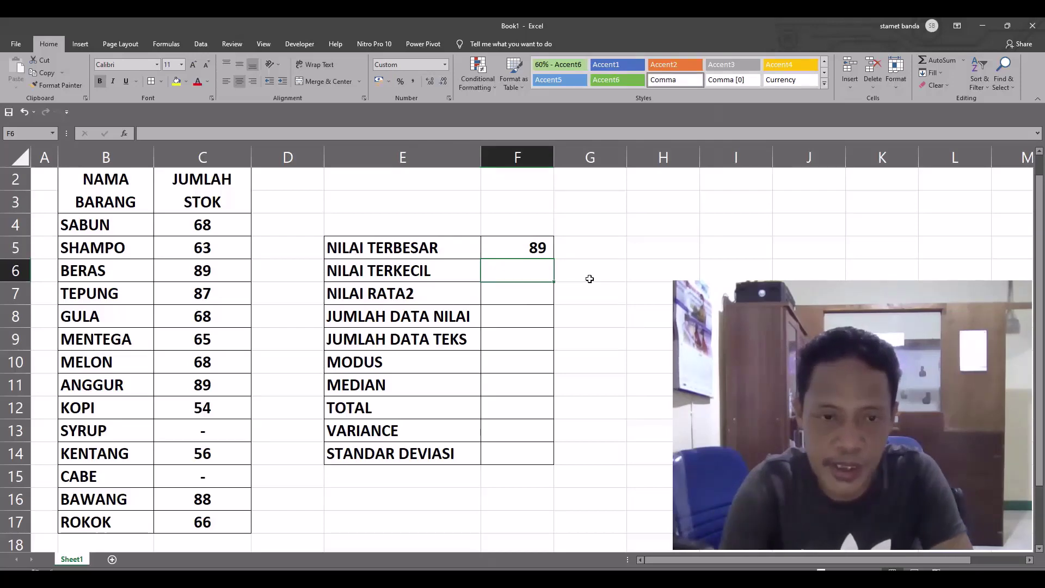
pyautogui.write('=')
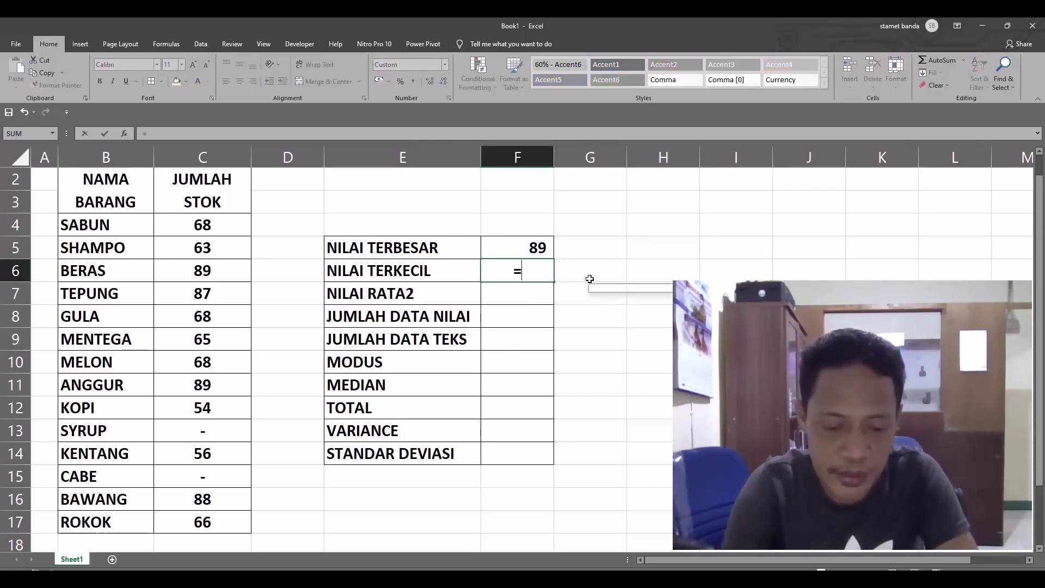
pyautogui.write('min(')
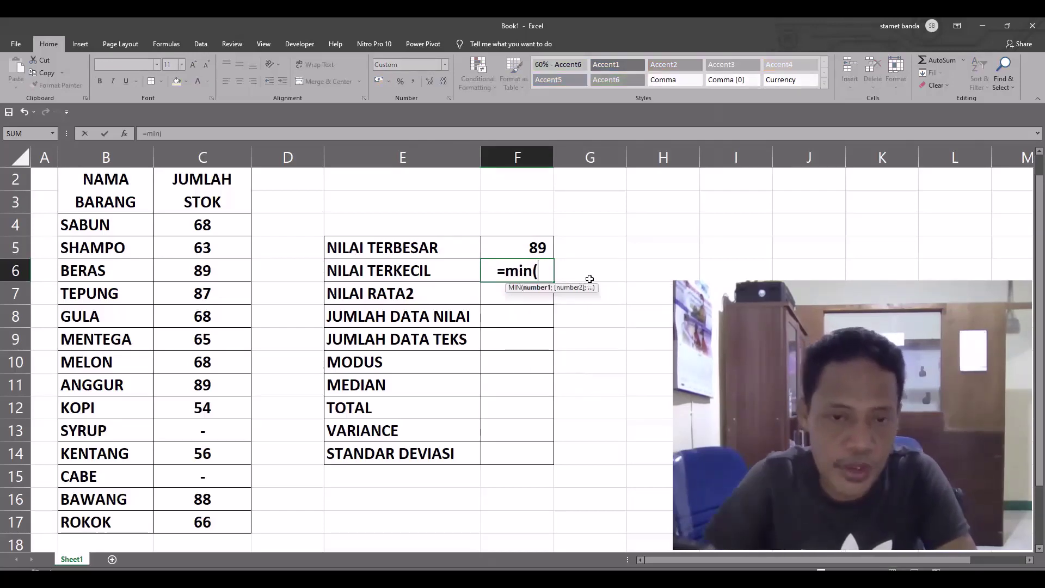
pyautogui.click(216, 226)
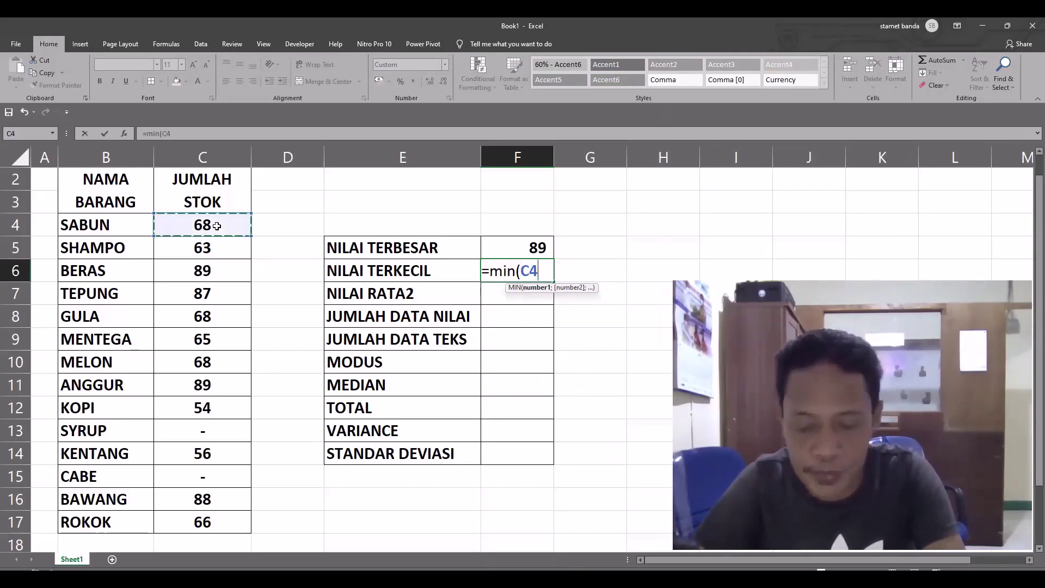
pyautogui.moveTo(217, 226); pyautogui.dragTo(259, 530)
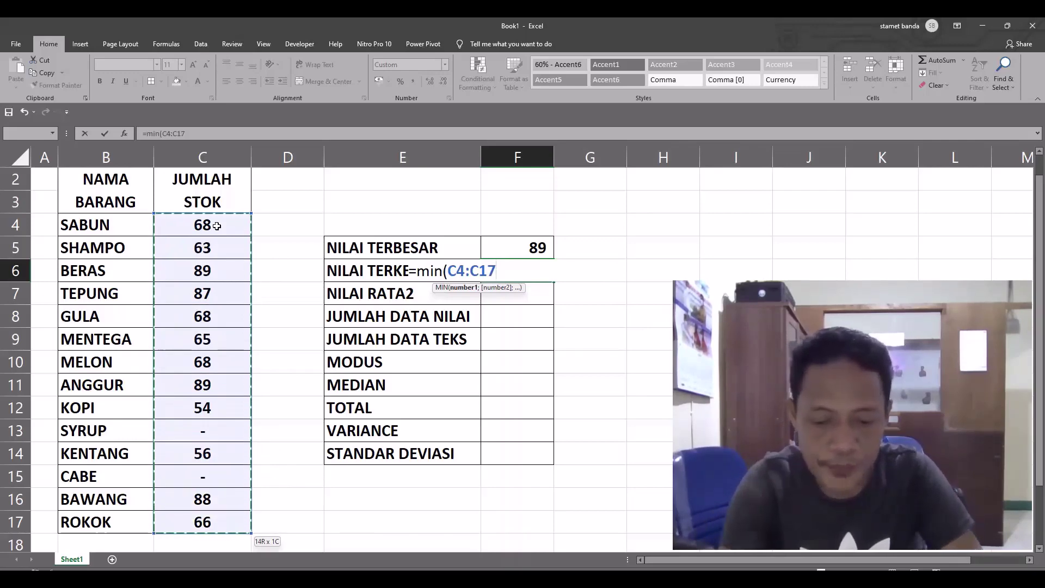
pyautogui.write(')')
pyautogui.press('Return')
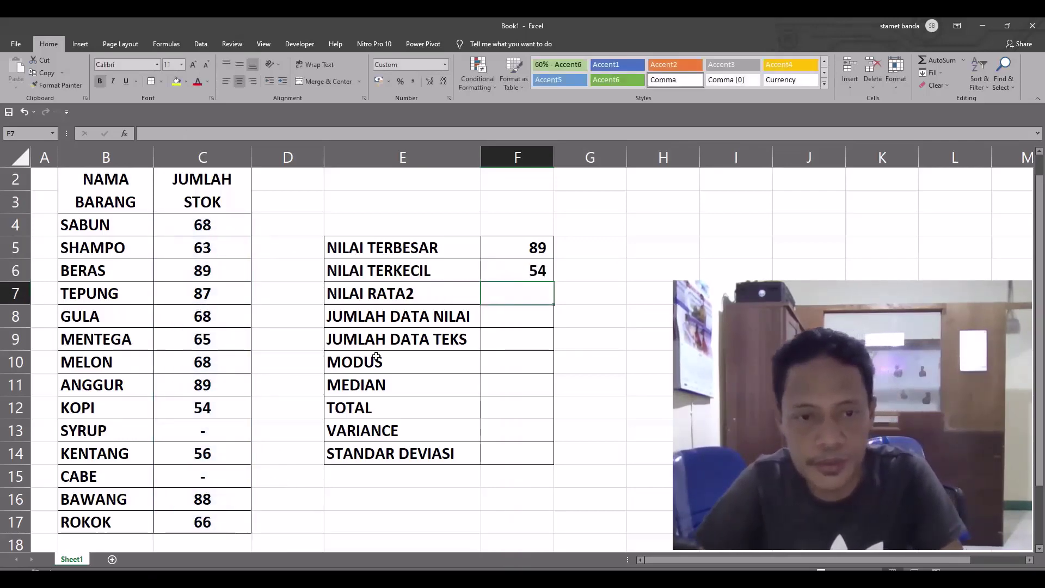
pyautogui.click(515, 270)
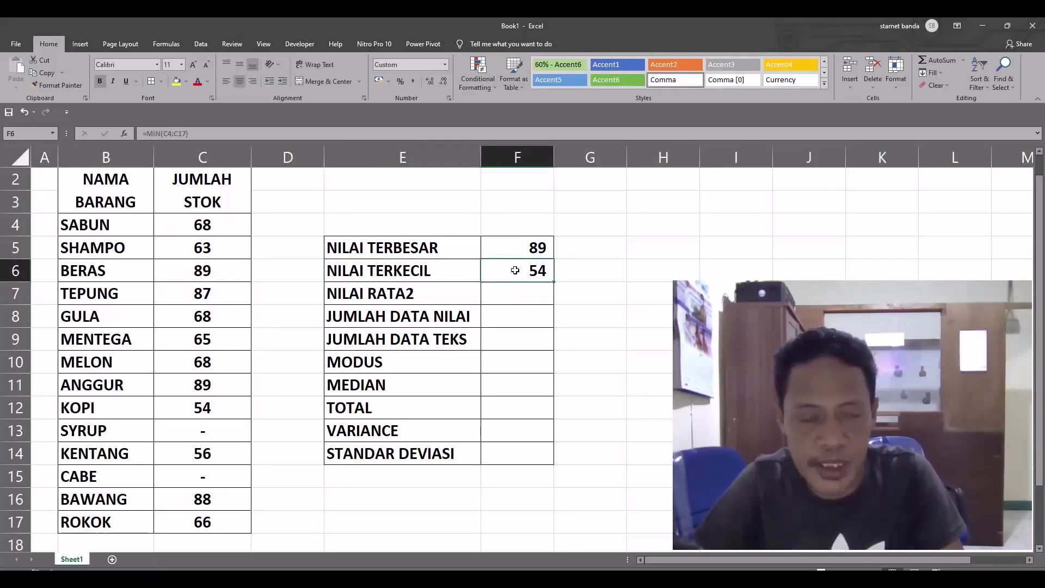
# - Calculate the average stock in F7, beside NILAI RATA2, with =AVERAGE(C4:C17), and check the resulting formula
pyautogui.click(515, 298)
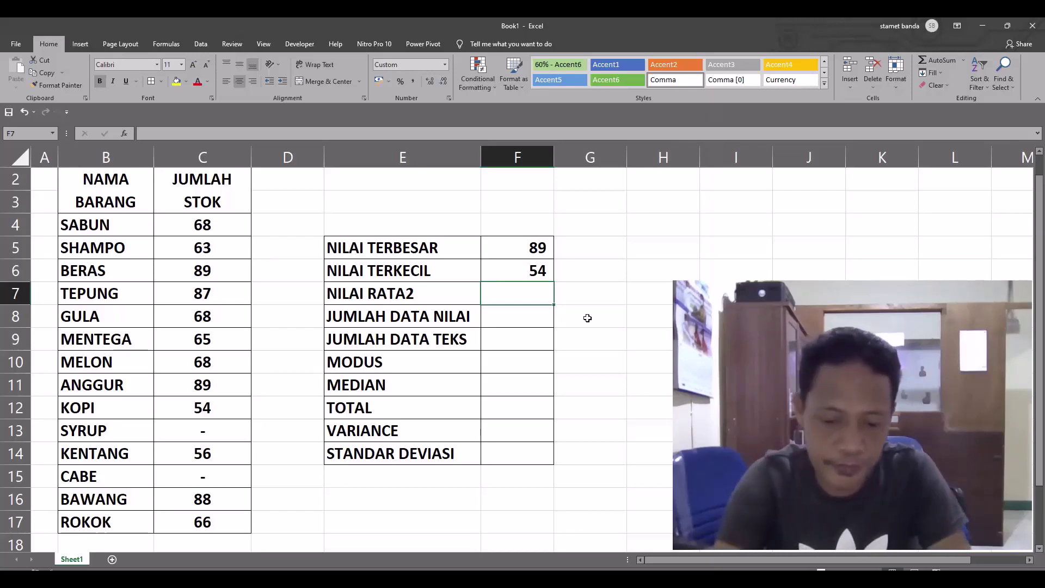
pyautogui.write('=a')
pyautogui.write('verage')
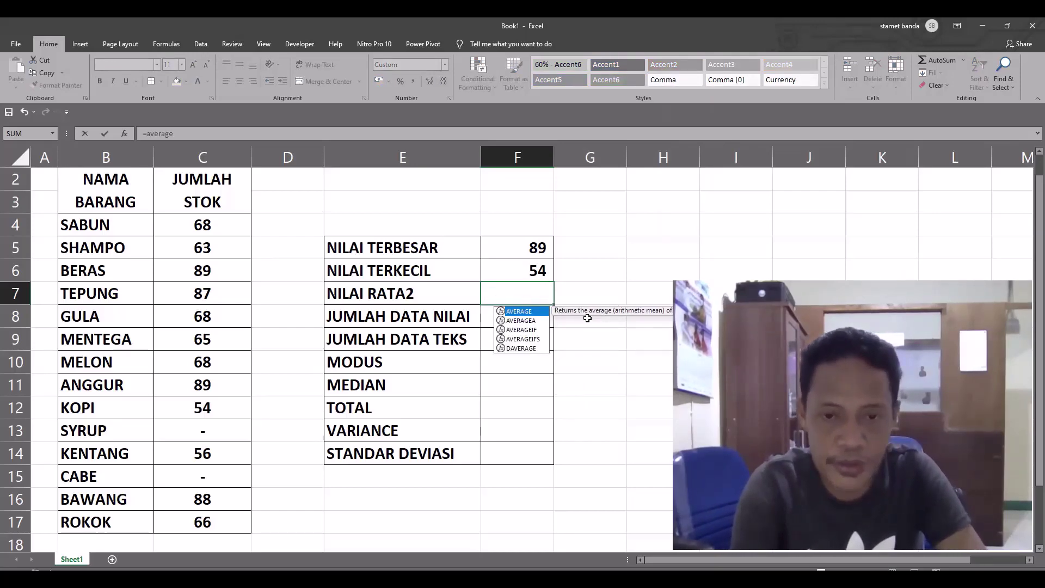
pyautogui.write('(')
pyautogui.click(222, 224)
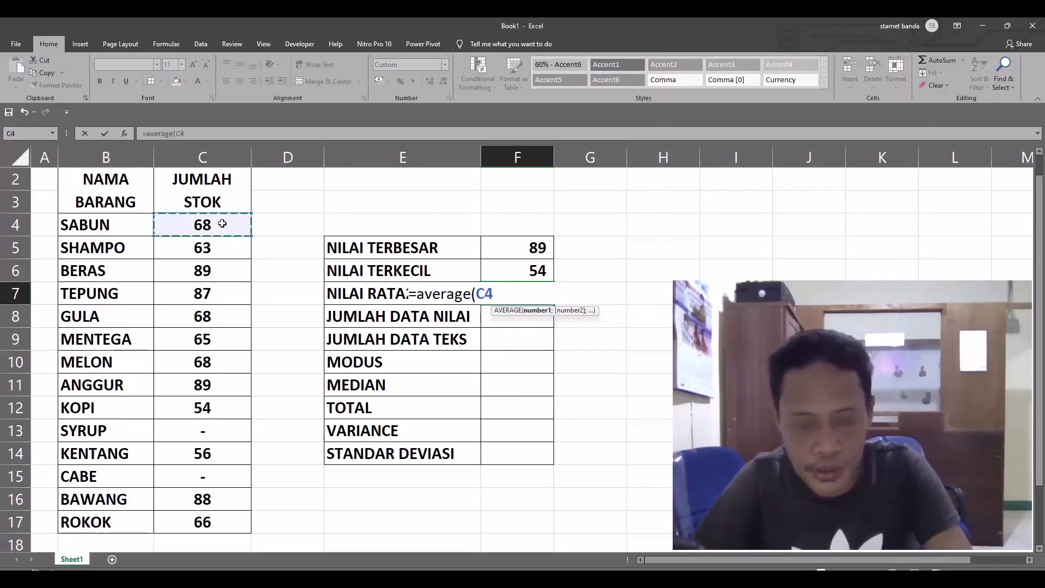
pyautogui.hotkey('shift', 'Down')
pyautogui.hotkey('shift', 'Down')
pyautogui.hotkey('shift', 'Down')
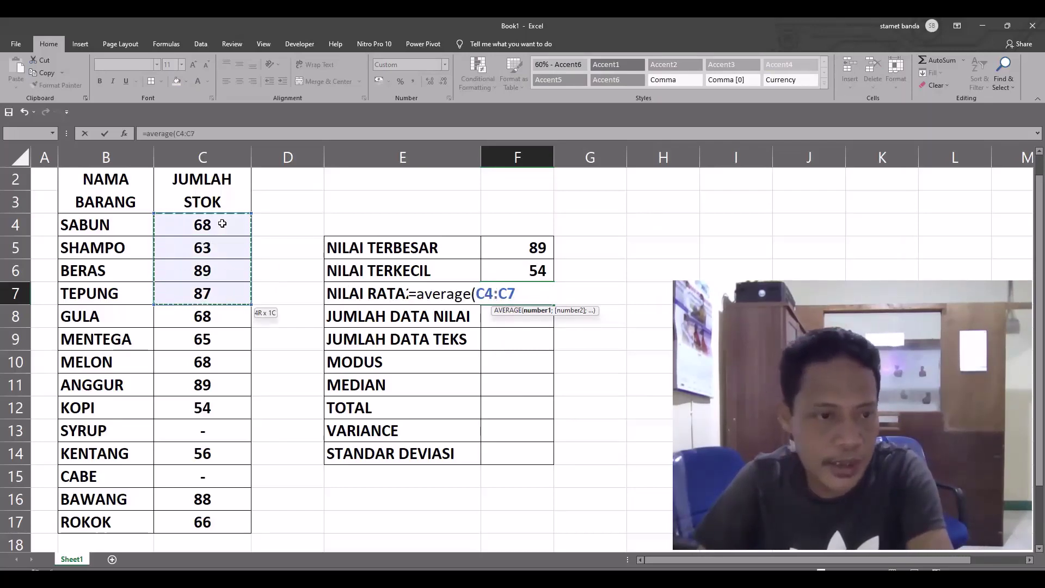
pyautogui.hotkey('shift', 'Down')
pyautogui.hotkey('shift', 'Down')
pyautogui.hotkey('shift', 'Down')
pyautogui.hotkey('shift', 'Down')
pyautogui.hotkey('shift', 'Down')
pyautogui.hotkey('shift', 'Down')
pyautogui.hotkey('shift', 'Down')
pyautogui.hotkey('shift', 'Down')
pyautogui.hotkey('shift', 'Down')
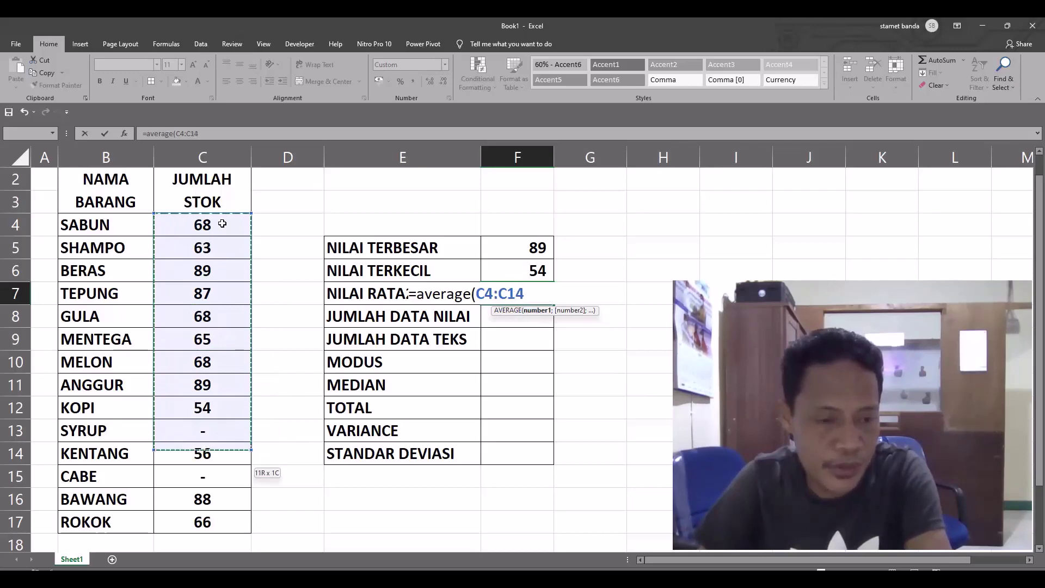
pyautogui.hotkey('shift', 'Down')
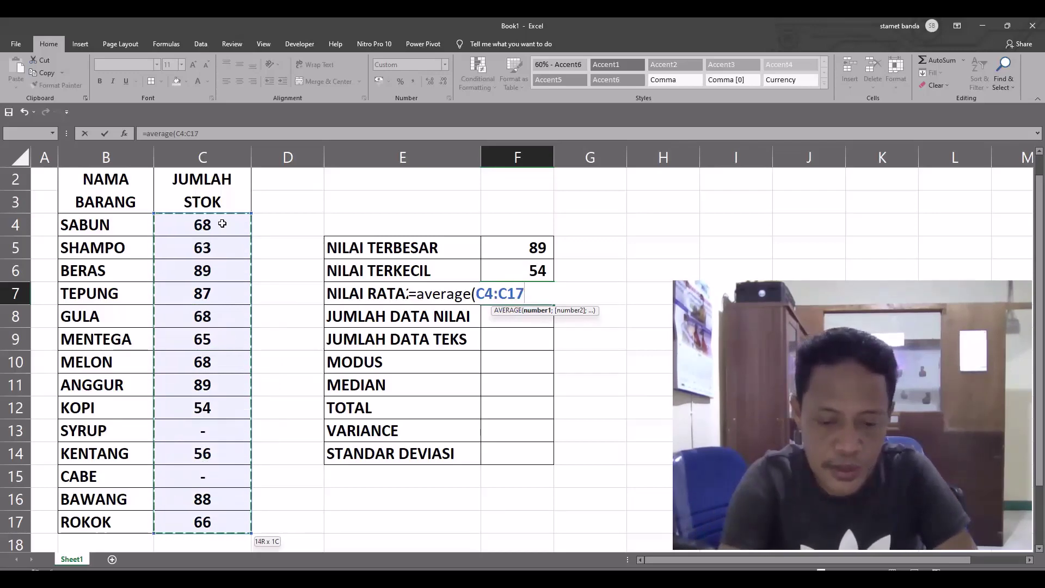
pyautogui.write(')')
pyautogui.press('Return')
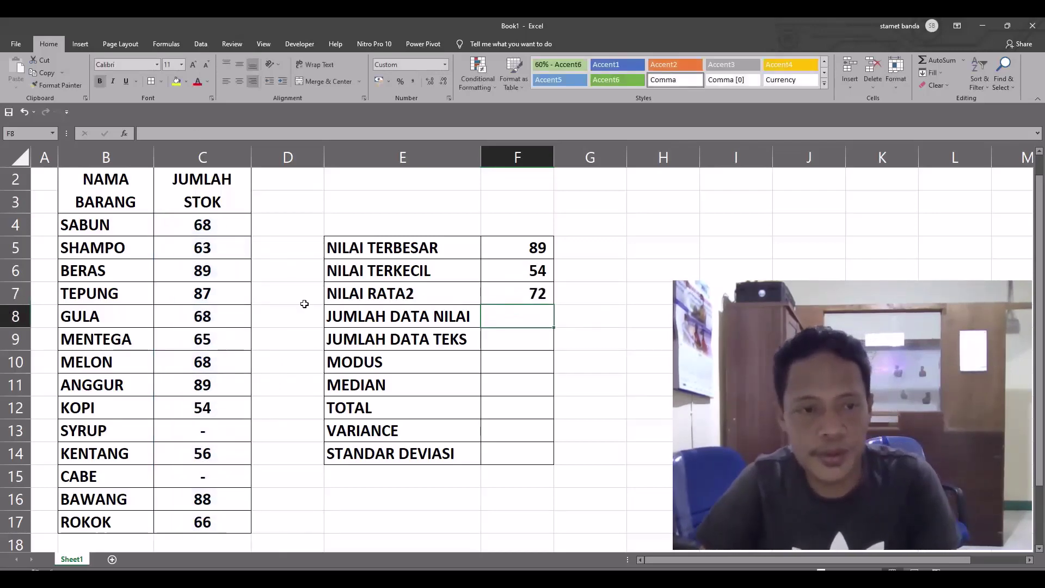
pyautogui.moveTo(385, 290); pyautogui.dragTo(531, 293)
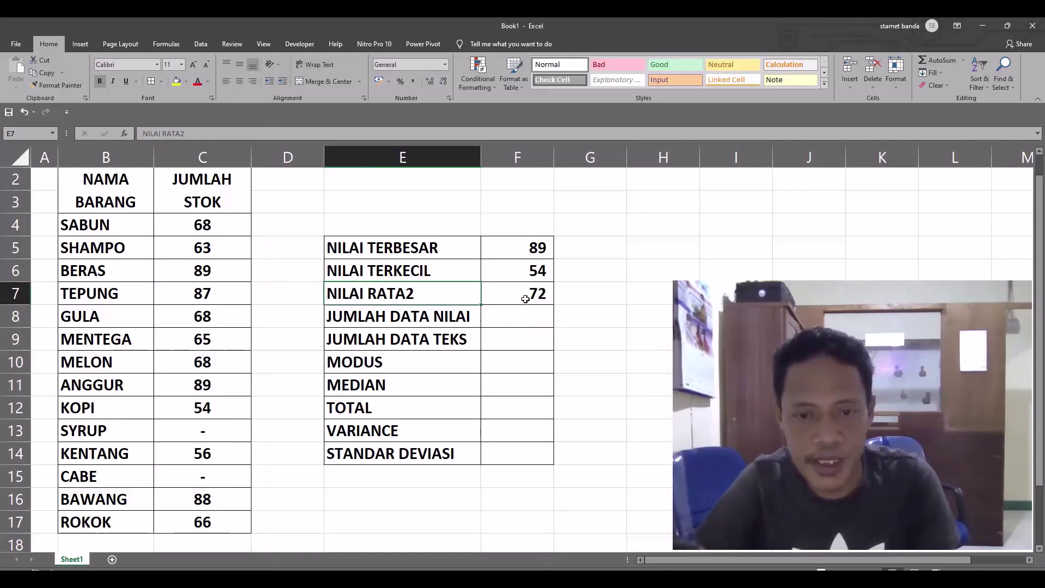
pyautogui.click(517, 305)
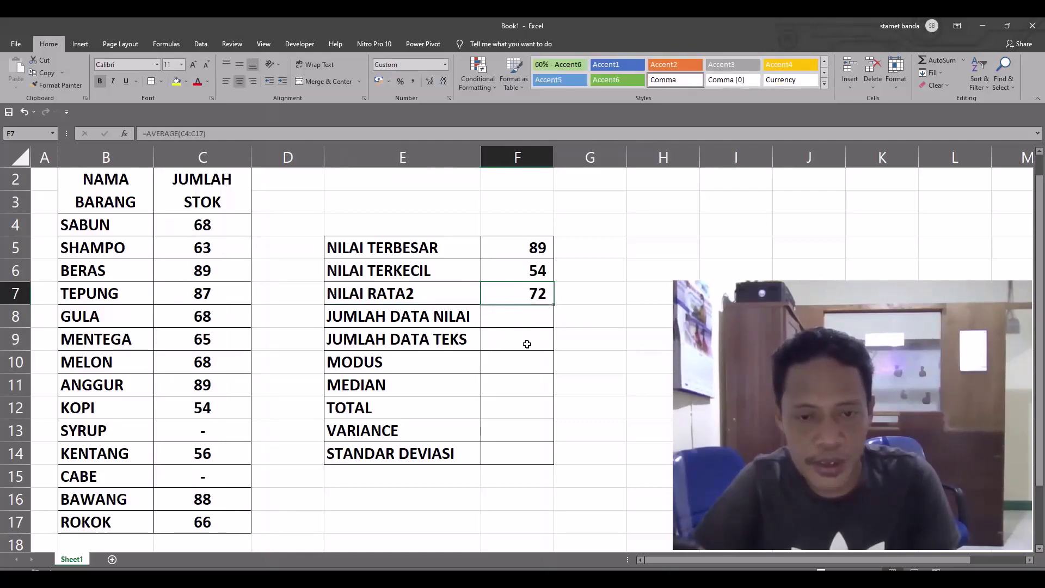
# - Count the numeric stock entries in F8, beside JUMLAH DATA NILAI, with =COUNT(C4:C17)
pyautogui.click(384, 316)
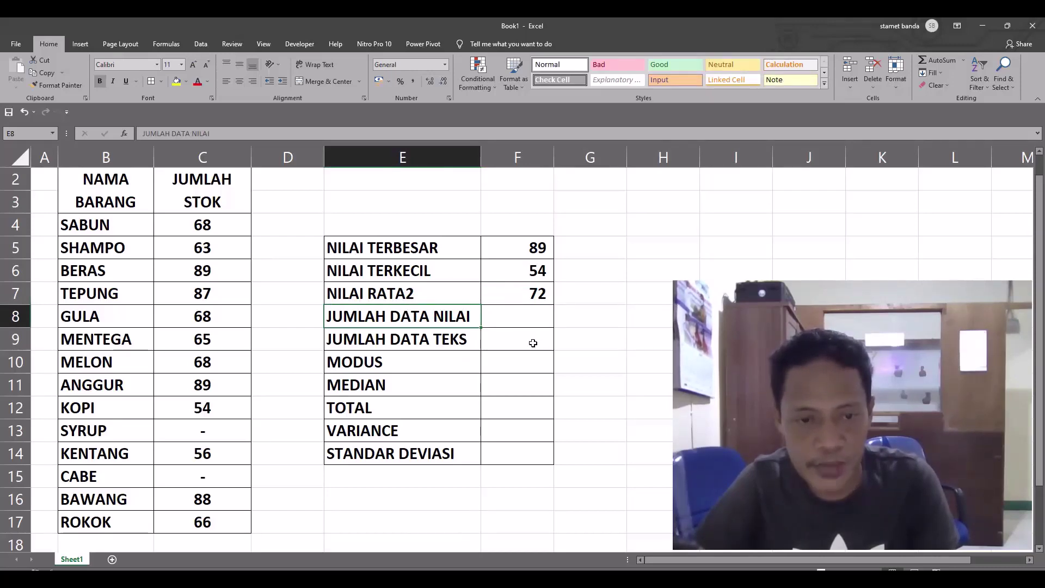
pyautogui.click(459, 345)
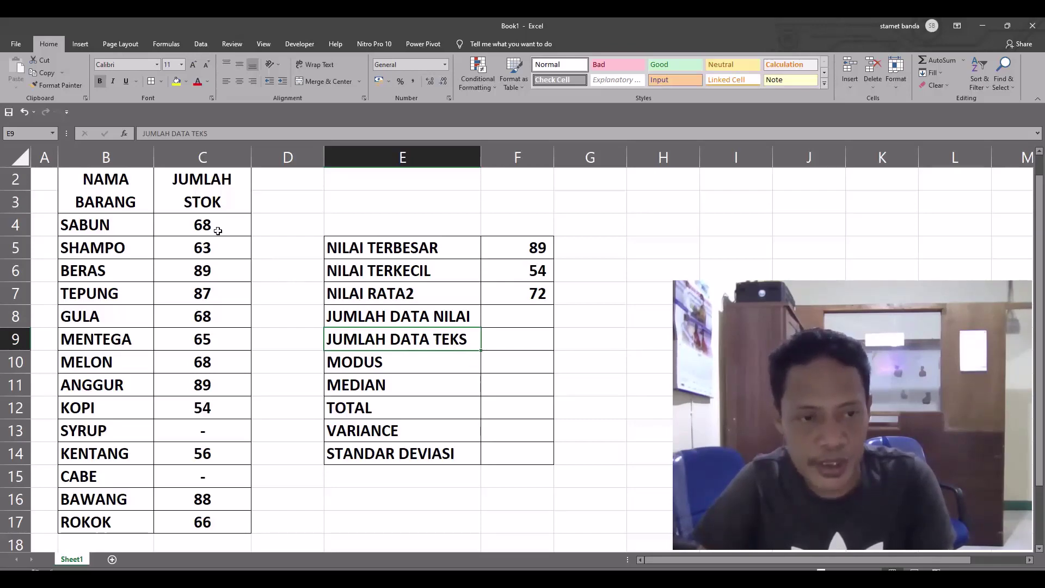
pyautogui.moveTo(218, 231); pyautogui.dragTo(223, 525)
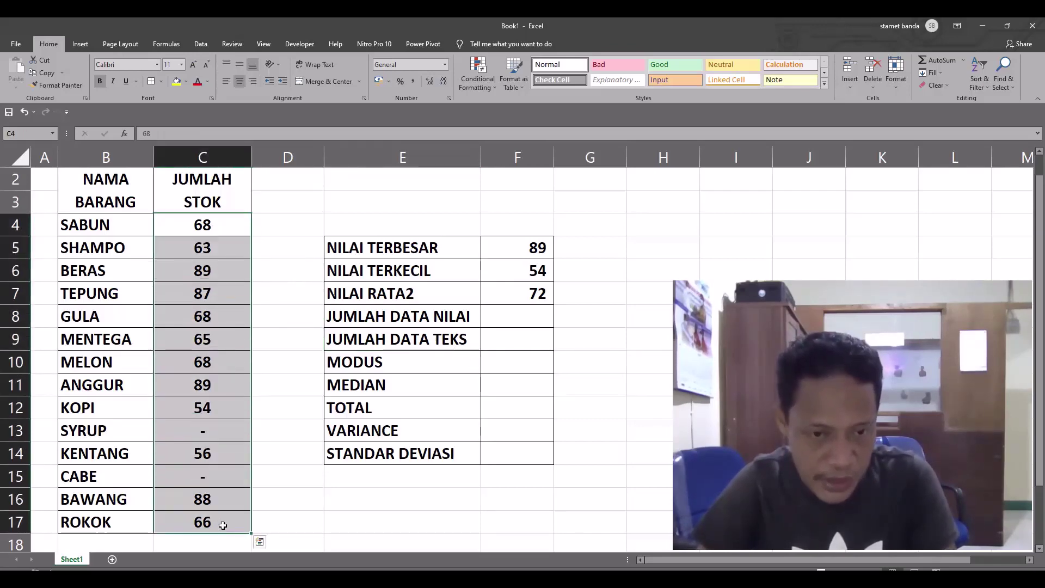
pyautogui.click(490, 317)
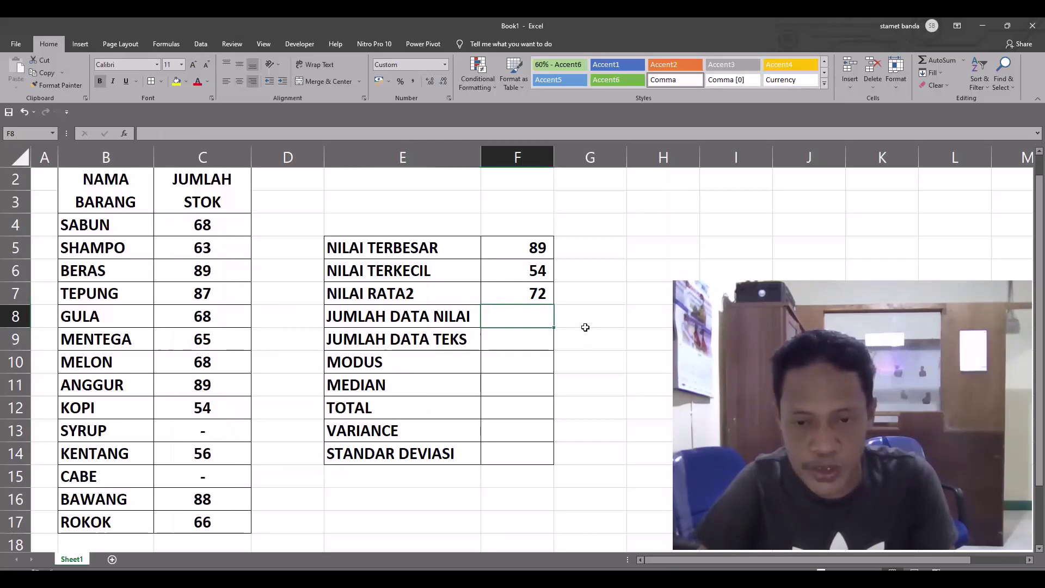
pyautogui.write('=')
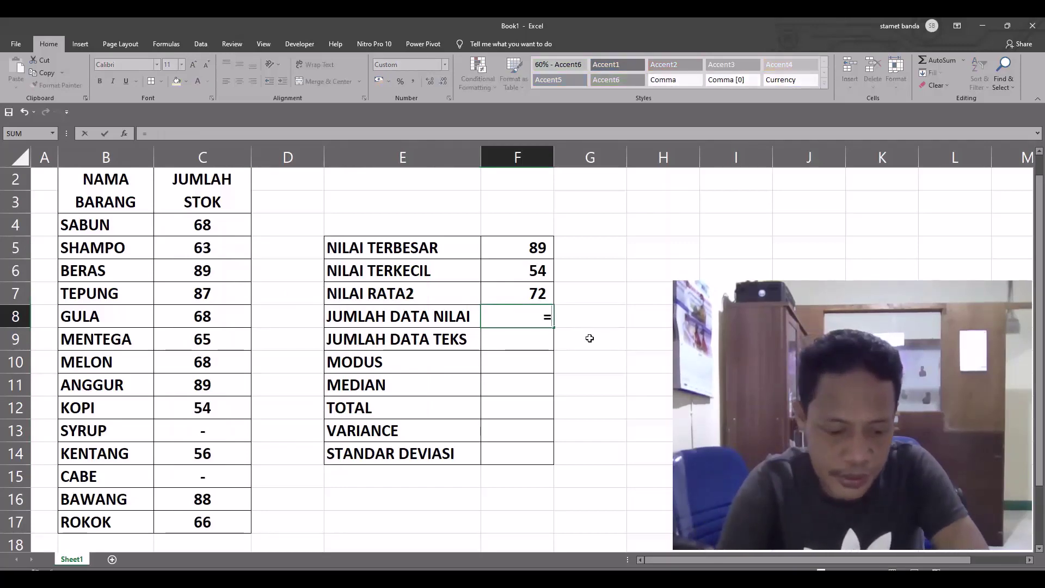
pyautogui.write('count')
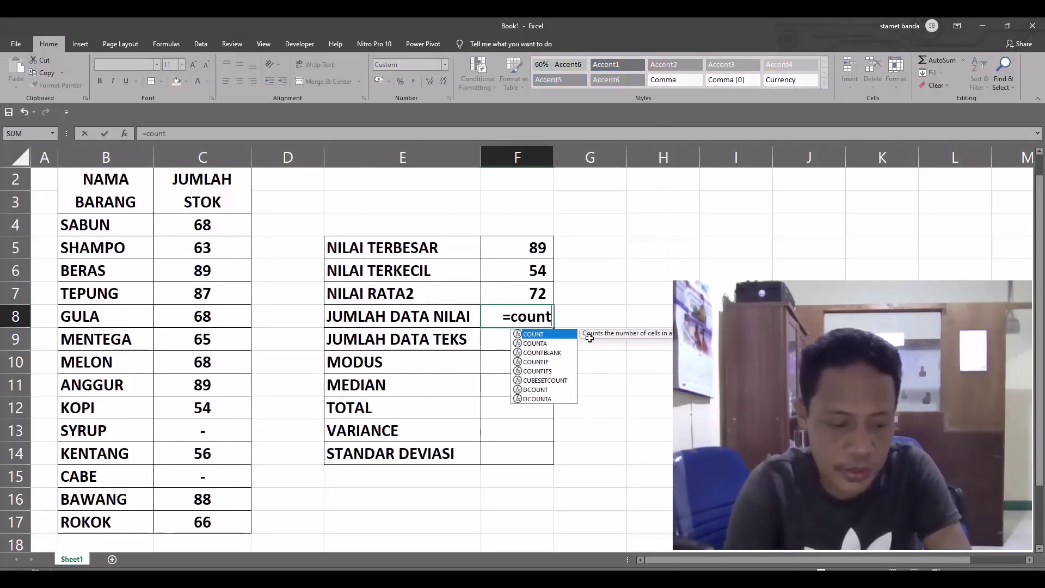
pyautogui.write('(')
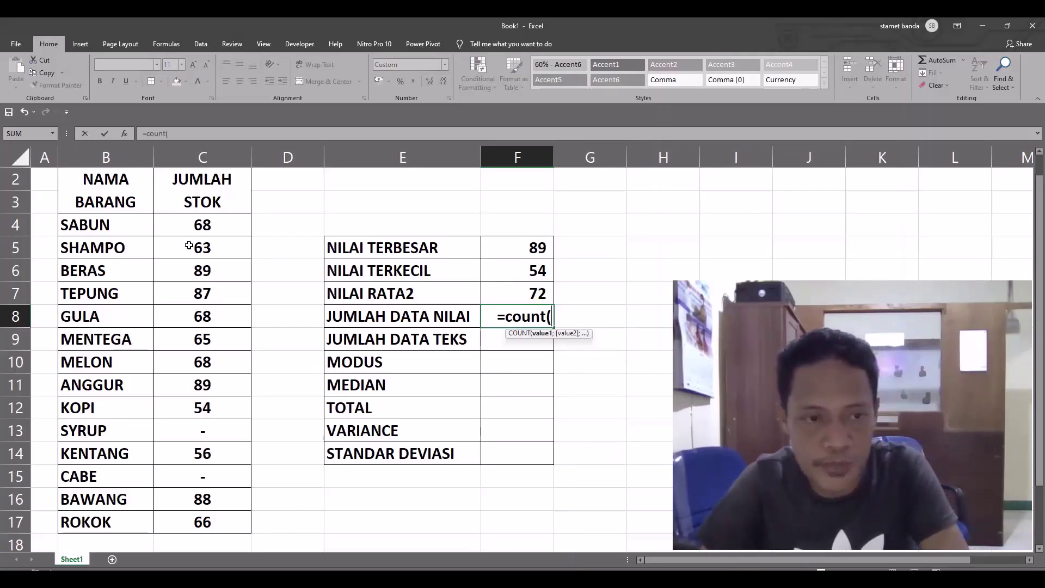
pyautogui.moveTo(196, 224); pyautogui.dragTo(191, 230)
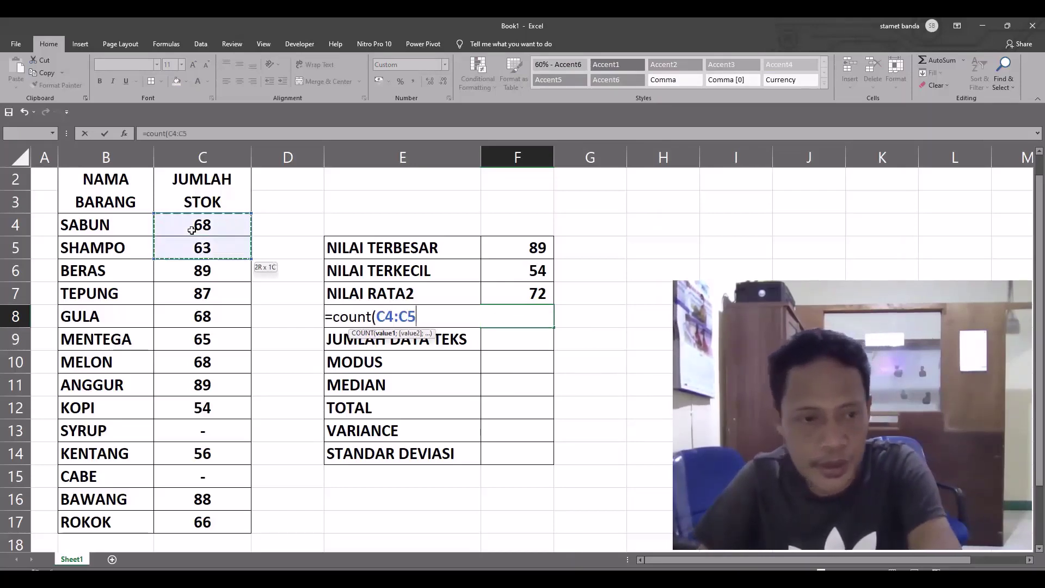
pyautogui.hotkey('shift', 'Down')
pyautogui.hotkey('shift', 'Down')
pyautogui.hotkey('shift', 'Down')
pyautogui.hotkey('shift', 'Down')
pyautogui.hotkey('shift', 'Down')
pyautogui.hotkey('shift', 'Down')
pyautogui.hotkey('shift', 'Down')
pyautogui.hotkey('shift', 'Down')
pyautogui.hotkey('shift', 'Down')
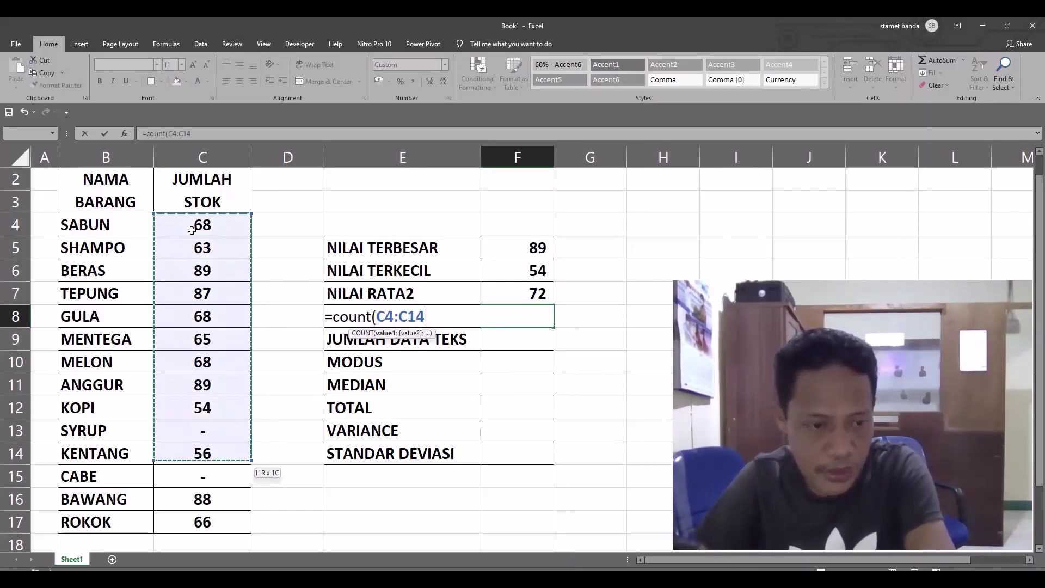
pyautogui.hotkey('shift', 'Down')
pyautogui.hotkey('shift', 'Down')
pyautogui.hotkey('shift', 'Down')
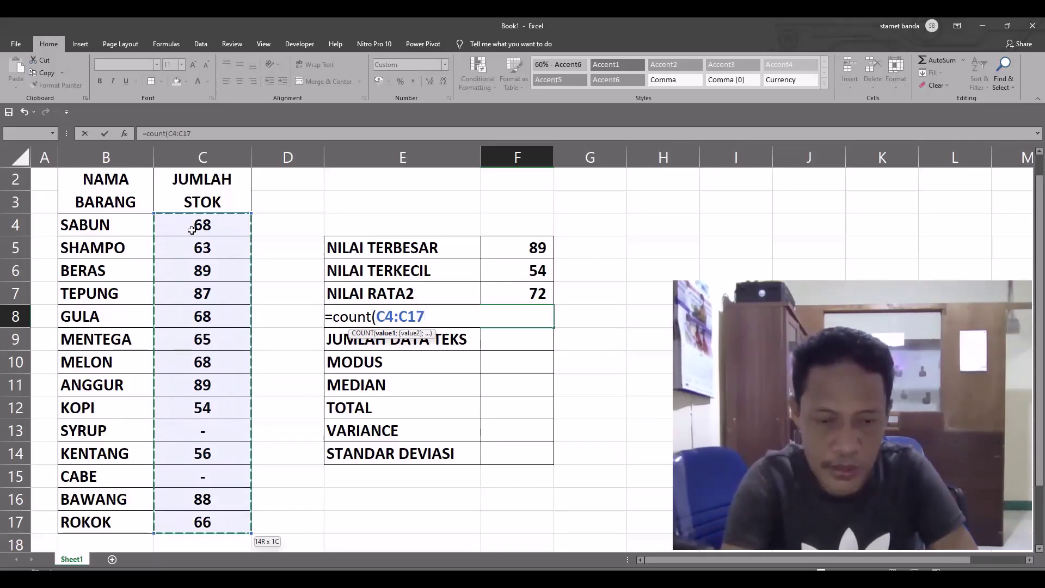
pyautogui.write(')')
pyautogui.press('Return')
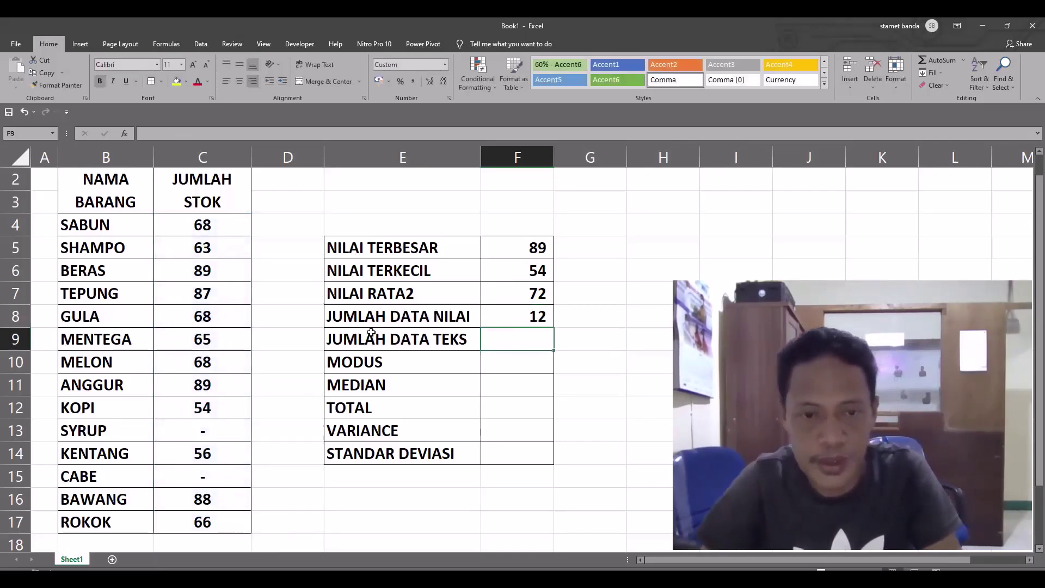
# - Check the JUMLAH DATA NILAI count in F8 against the stock entries one by one, from C4 down to C17
pyautogui.click(397, 315)
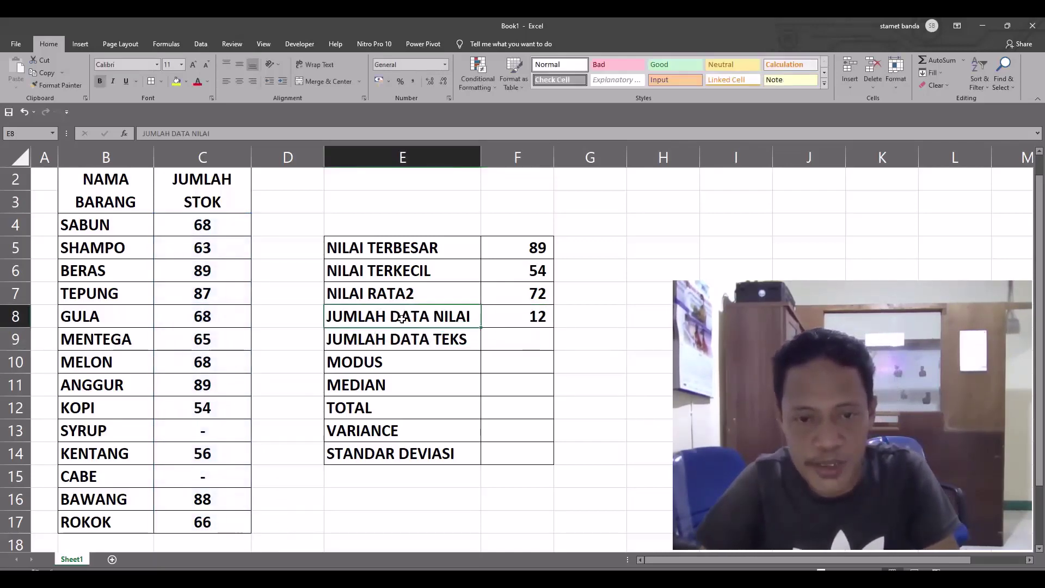
pyautogui.click(538, 319)
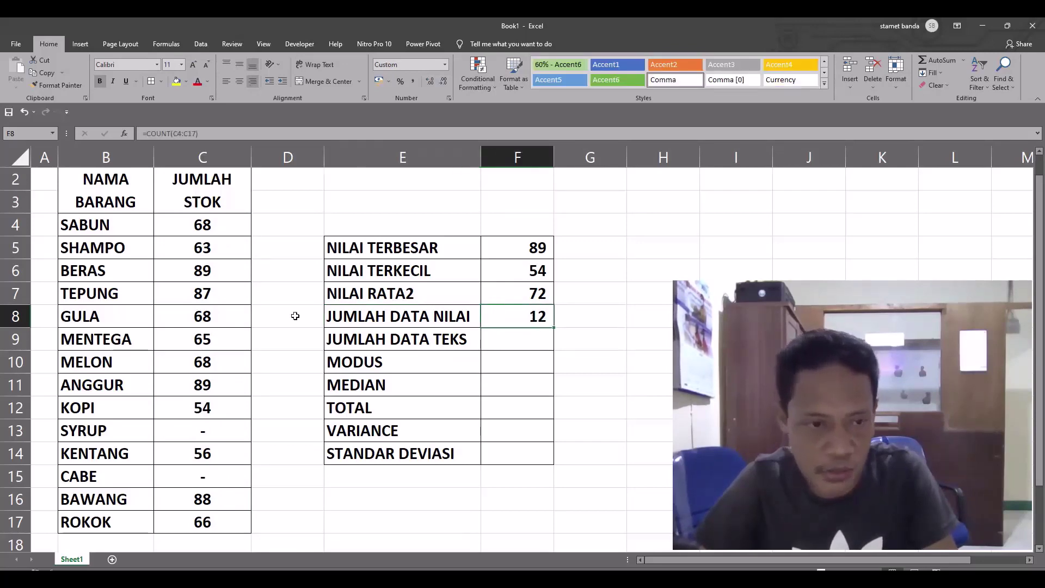
pyautogui.click(226, 224)
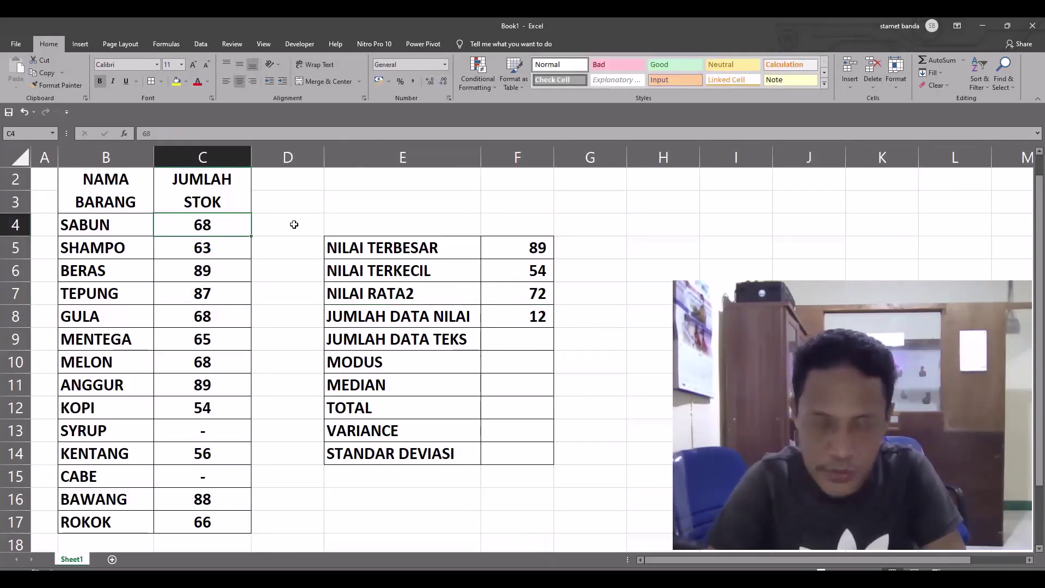
pyautogui.press('Down')
pyautogui.press('Down')
pyautogui.press('Down')
pyautogui.press('Down')
pyautogui.press('Down')
pyautogui.press('Down')
pyautogui.press('Down')
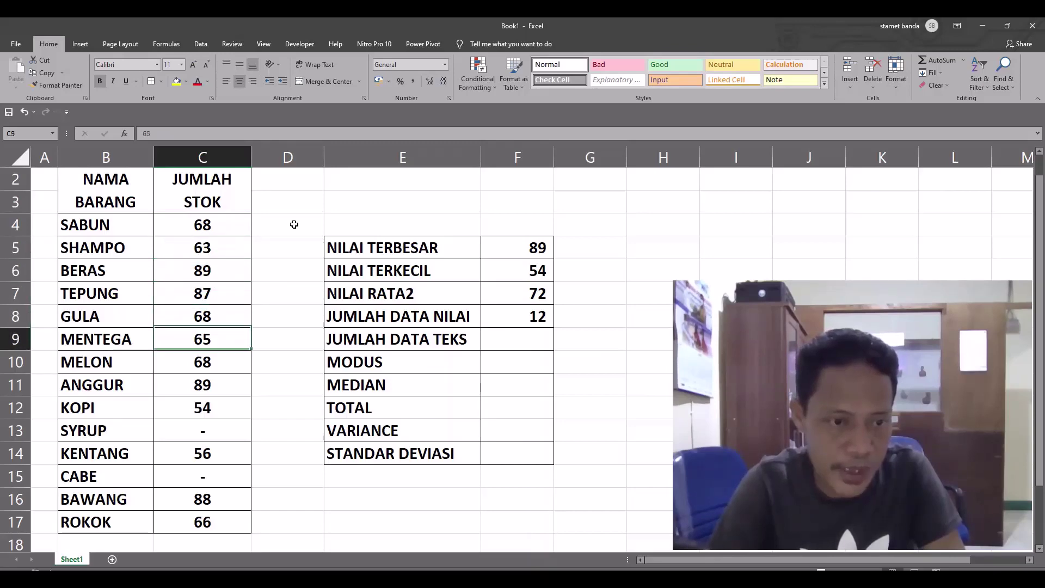
pyautogui.press('Down')
pyautogui.press('Down')
pyautogui.press('Down')
pyautogui.press('Down')
pyautogui.press('Down')
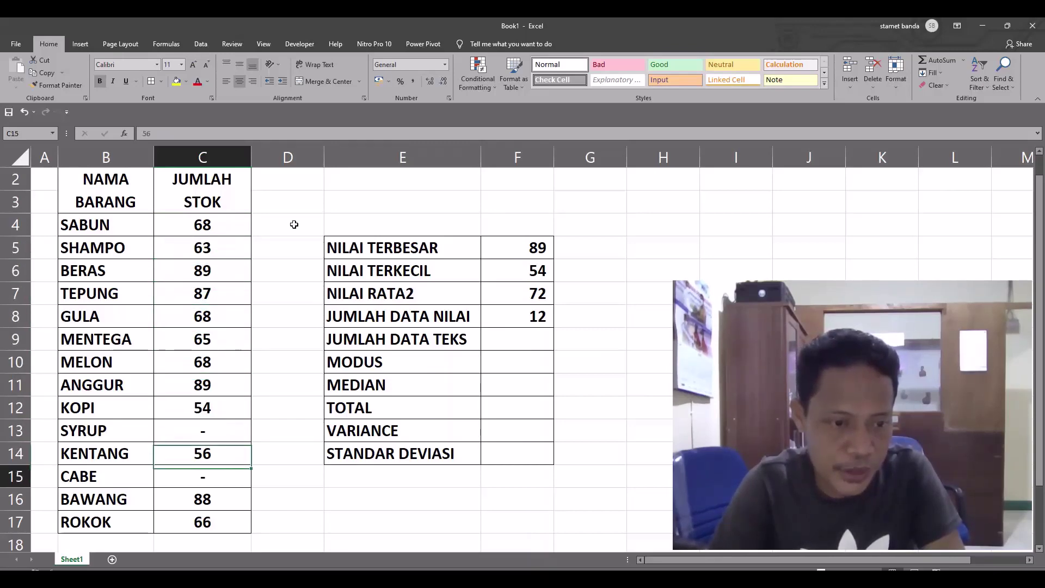
pyautogui.press('Down')
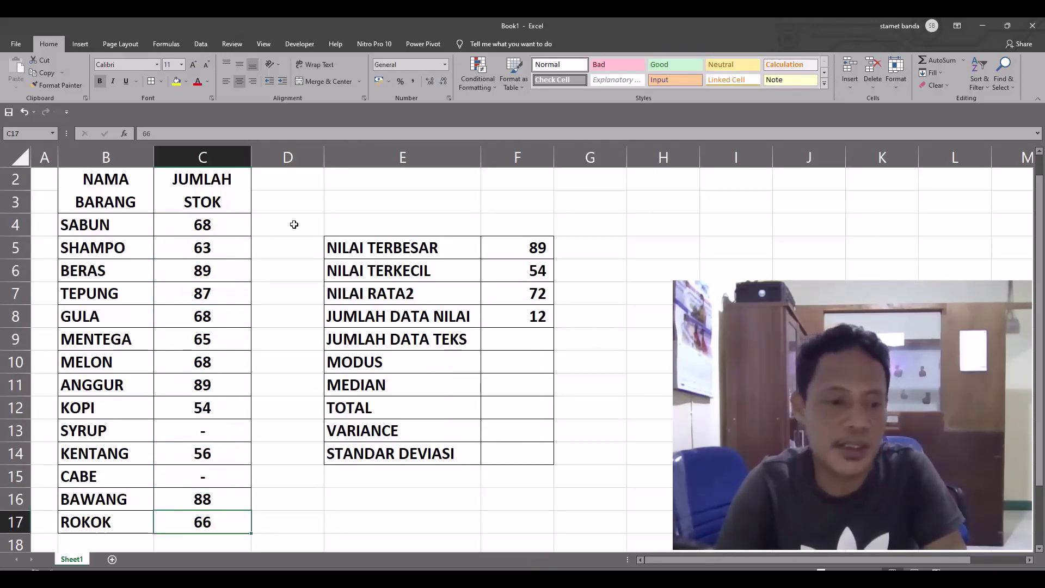
# - Examine the dash entry for SYRUP in C13 and compare it with the neighbouring numeric stock values
pyautogui.press('Up')
pyautogui.press('Up')
pyautogui.press('Up')
pyautogui.press('Up')
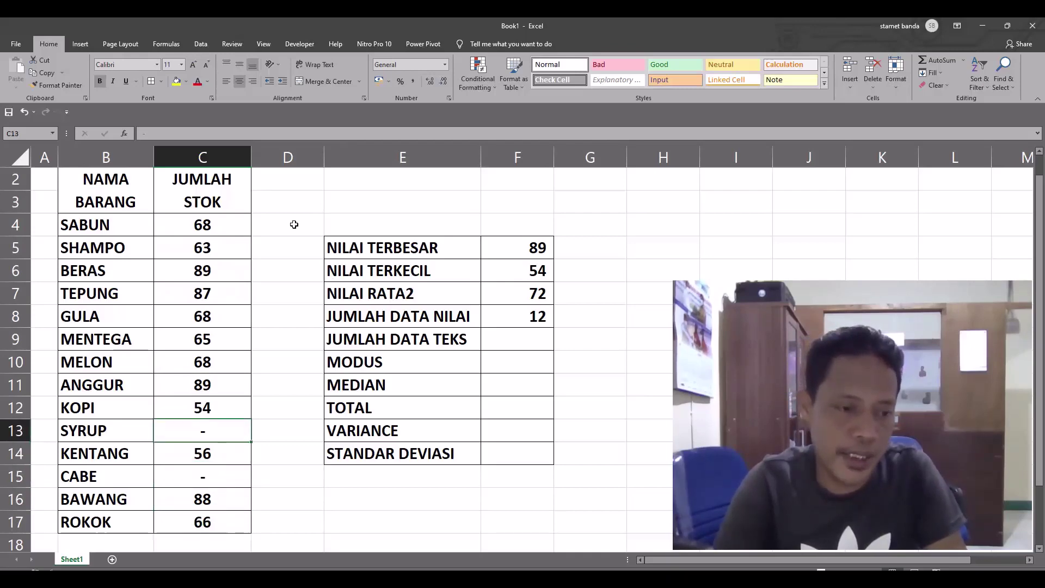
pyautogui.press('Up')
pyautogui.press('Down')
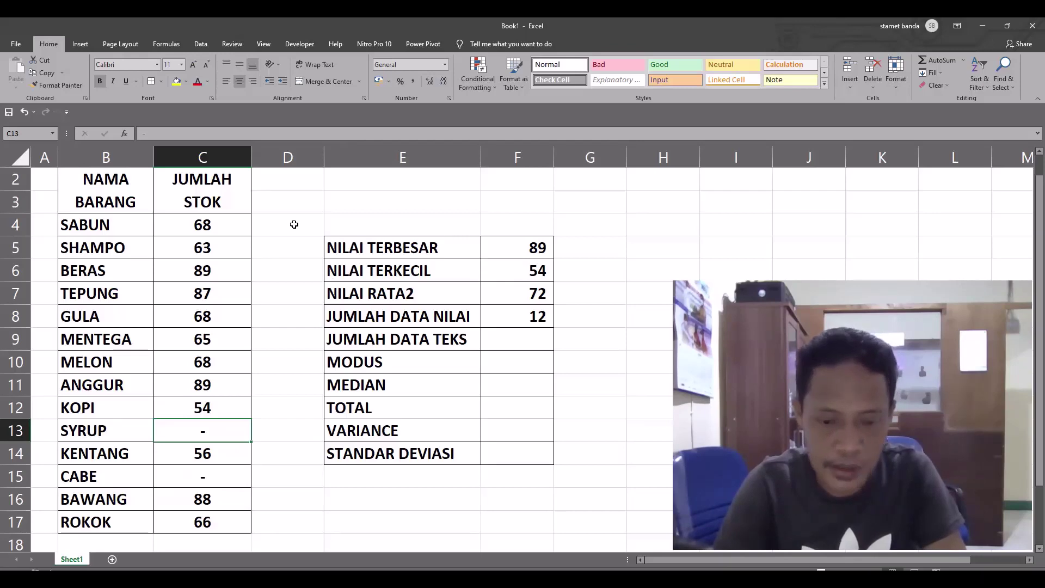
pyautogui.press('Down')
pyautogui.press('Down')
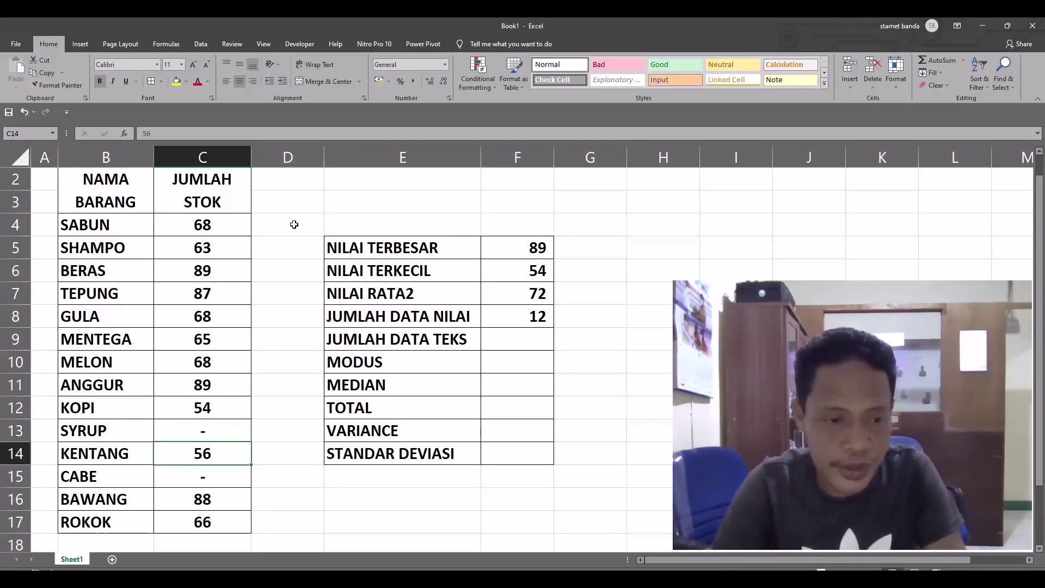
pyautogui.press('Up')
pyautogui.press('Up')
pyautogui.press('Up')
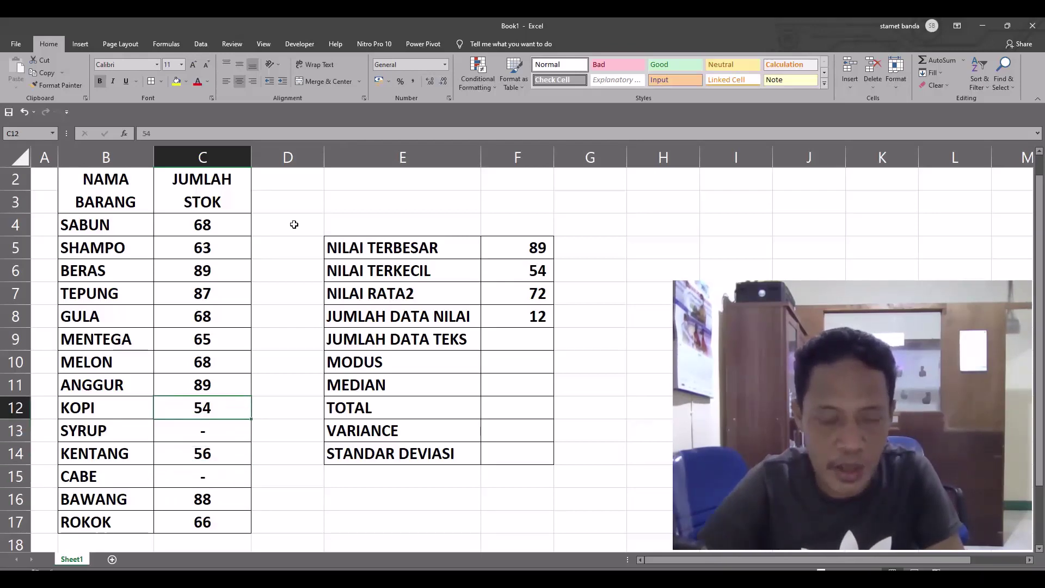
# - Clear F8 and try counting the item names there instead with =COUNT(B4:B17)
pyautogui.click(514, 311)
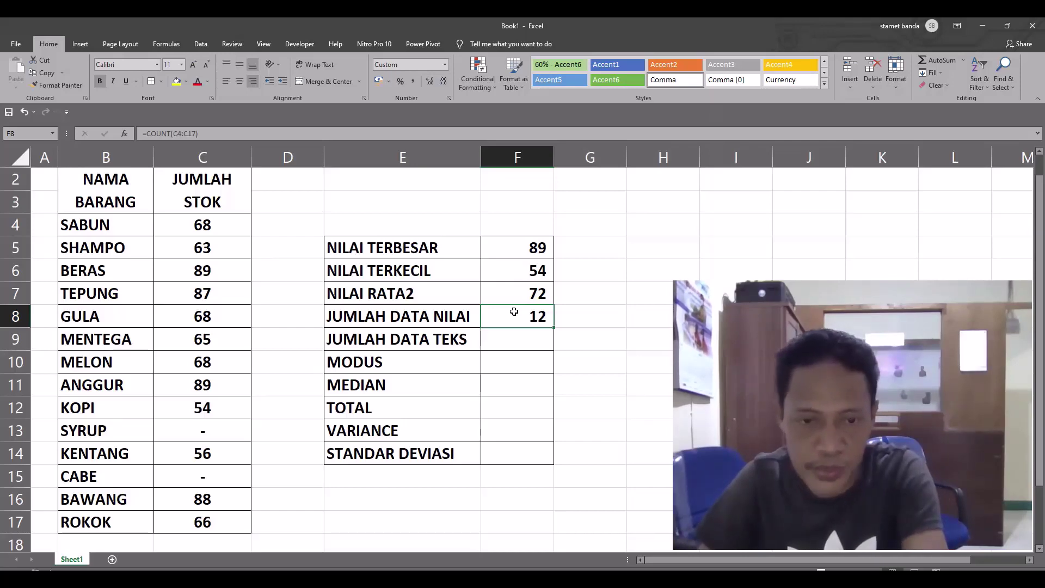
pyautogui.press('Delete')
pyautogui.moveTo(83, 224); pyautogui.dragTo(104, 463)
pyautogui.click(536, 318)
pyautogui.write('=')
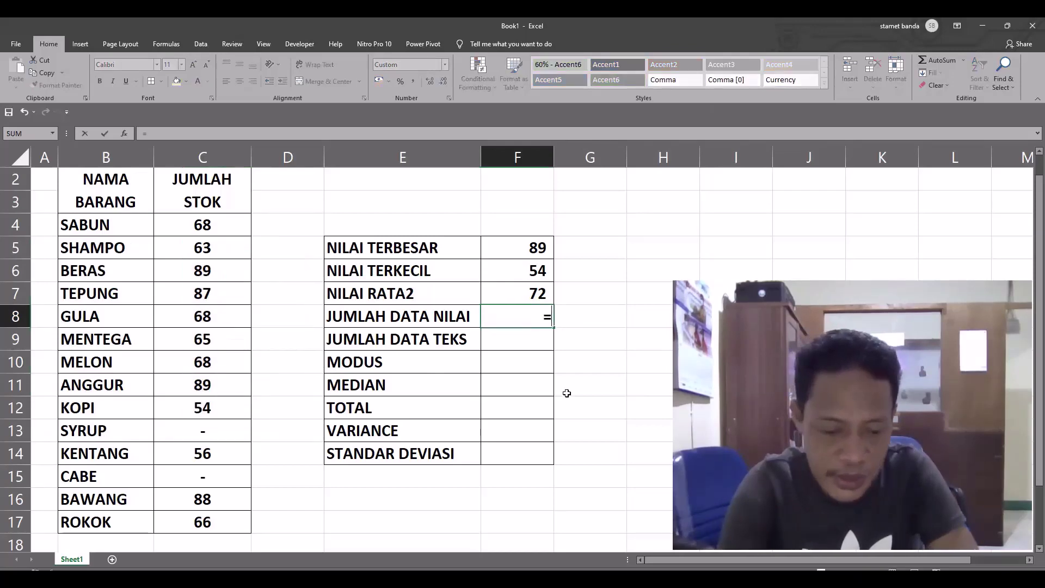
pyautogui.write('count')
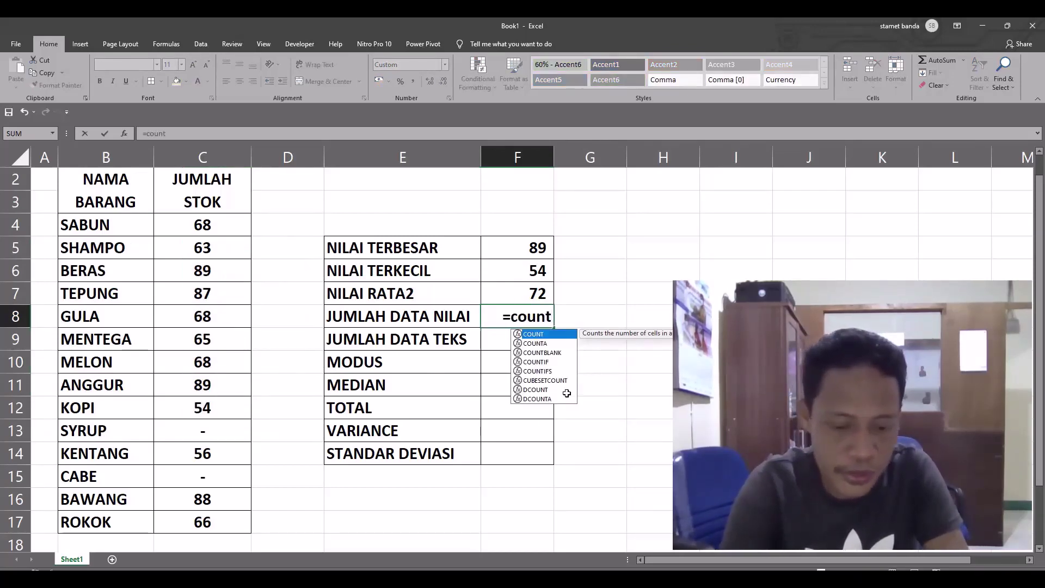
pyautogui.write('(')
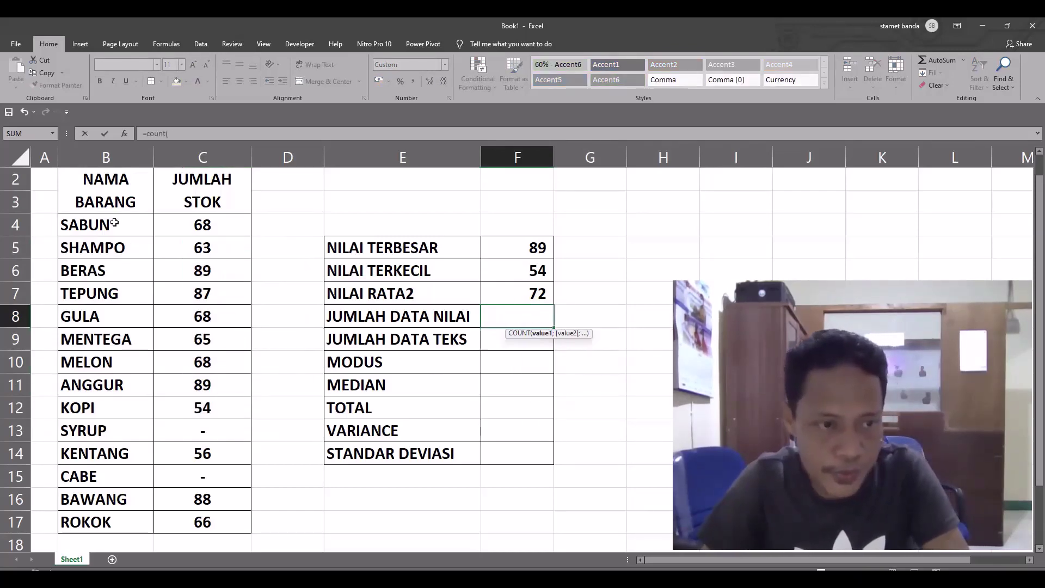
pyautogui.click(114, 222)
pyautogui.hotkey('shift', 'Down')
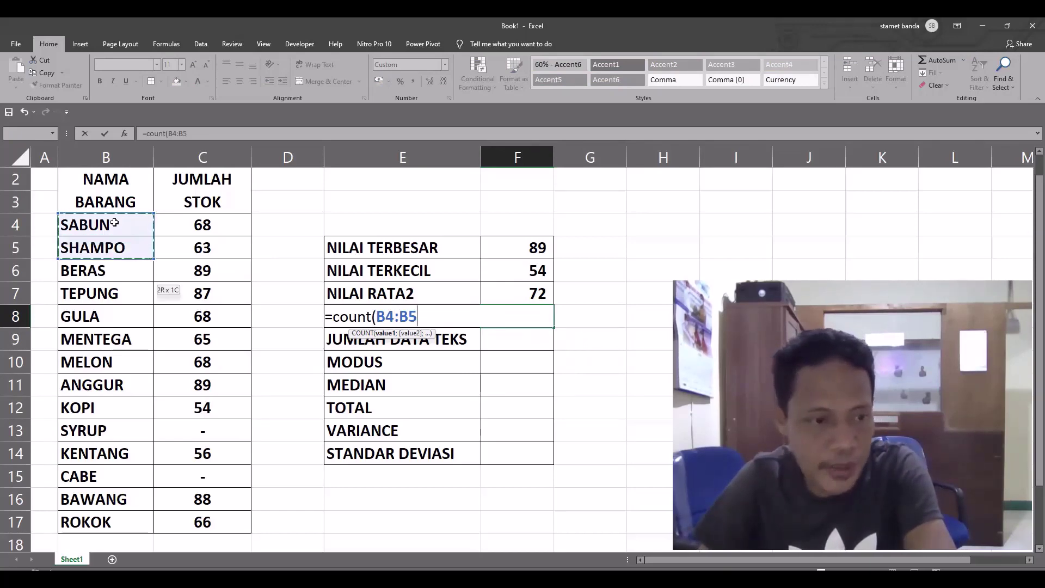
pyautogui.hotkey('shift', 'Down')
pyautogui.hotkey('shift', 'Down')
pyautogui.hotkey('shift', 'Down')
pyautogui.hotkey('shift', 'Down')
pyautogui.hotkey('shift', 'Down')
pyautogui.hotkey('shift', 'Down')
pyautogui.hotkey('shift', 'Down')
pyautogui.hotkey('shift', 'Down')
pyautogui.hotkey('shift', 'Down')
pyautogui.hotkey('shift', 'Down')
pyautogui.hotkey('shift', 'Down')
pyautogui.hotkey('shift', 'Down')
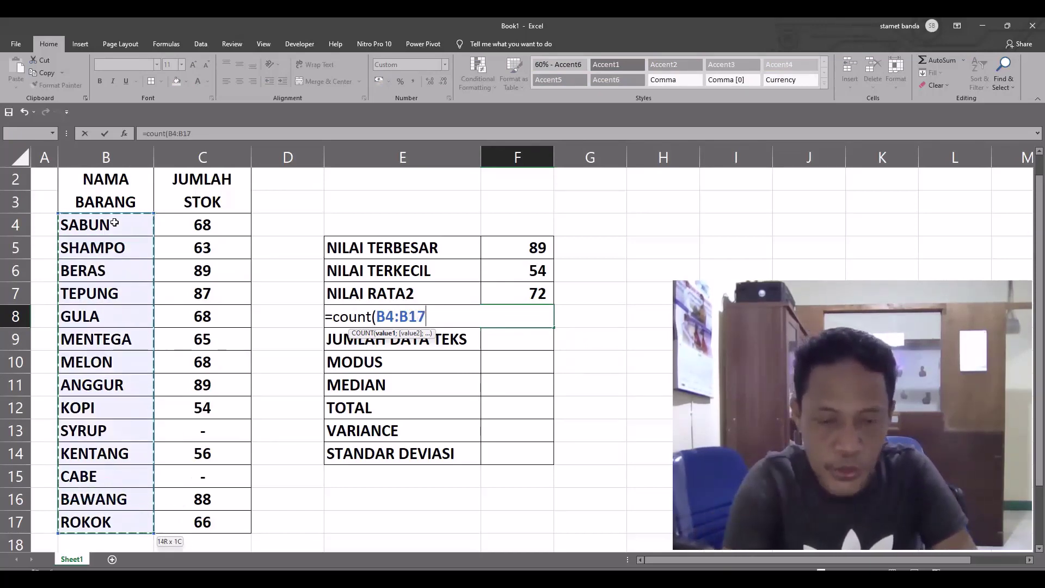
pyautogui.write(')')
pyautogui.press('Return')
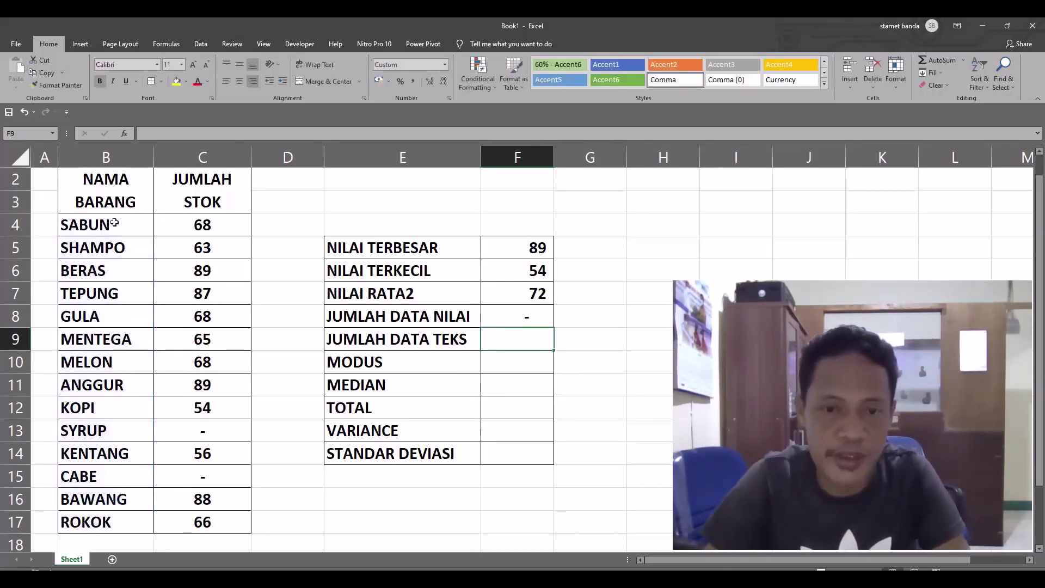
# - Undo the changes to F8, restoring =COUNT(C4:C17) beside JUMLAH DATA NILAI, and check the formula
pyautogui.click(525, 314)
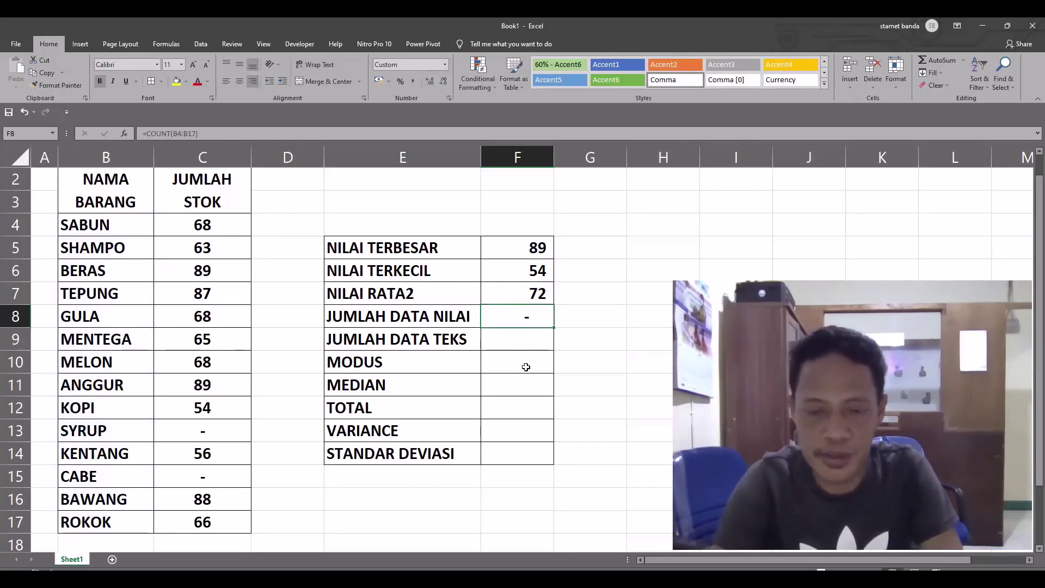
pyautogui.press('Delete')
pyautogui.hotkey('ctrl', 'z')
pyautogui.hotkey('ctrl', 'z')
pyautogui.hotkey('ctrl', 'z')
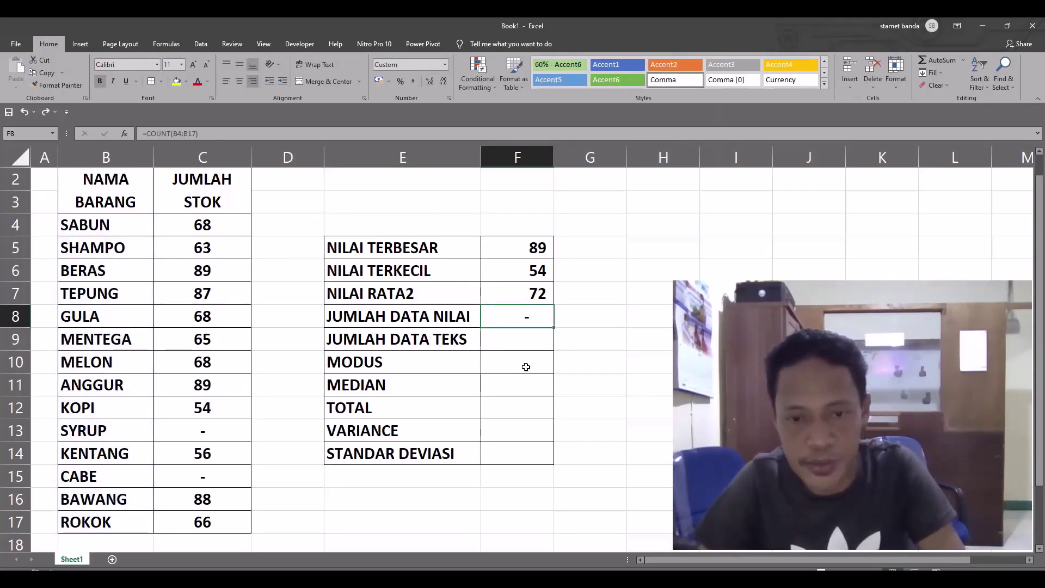
pyautogui.click(526, 338)
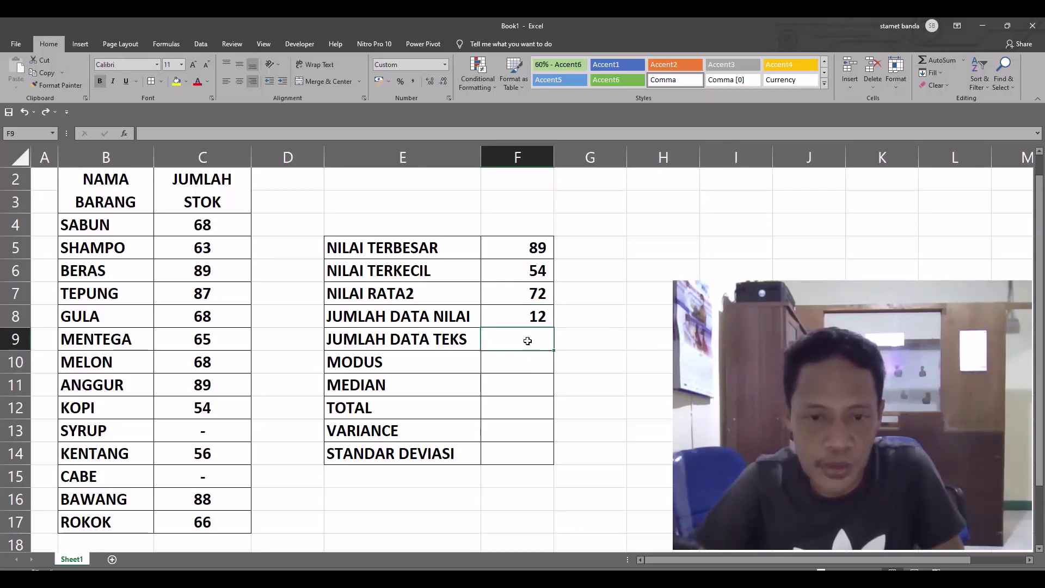
pyautogui.click(531, 316)
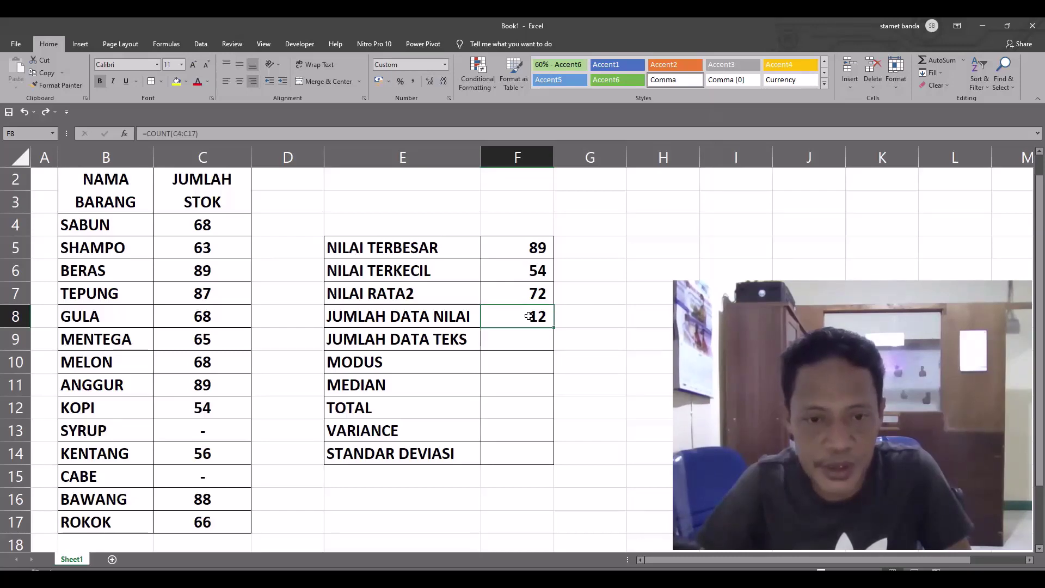
# - Count the non-empty stock entries in F9, beside JUMLAH DATA TEKS, with =COUNTA(C4:C17), and check the resulting formula
pyautogui.click(395, 338)
pyautogui.click(517, 338)
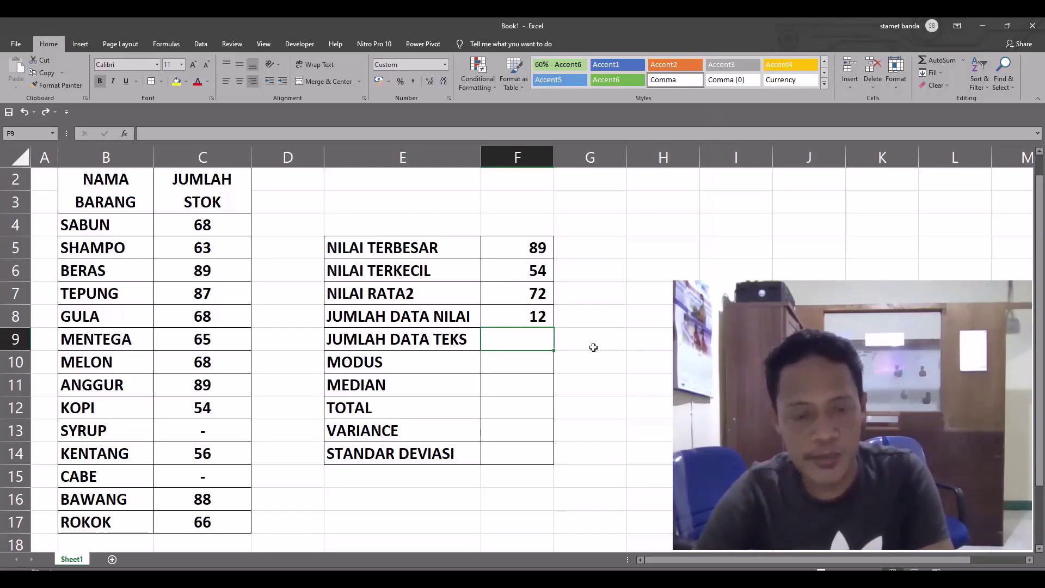
pyautogui.write('=')
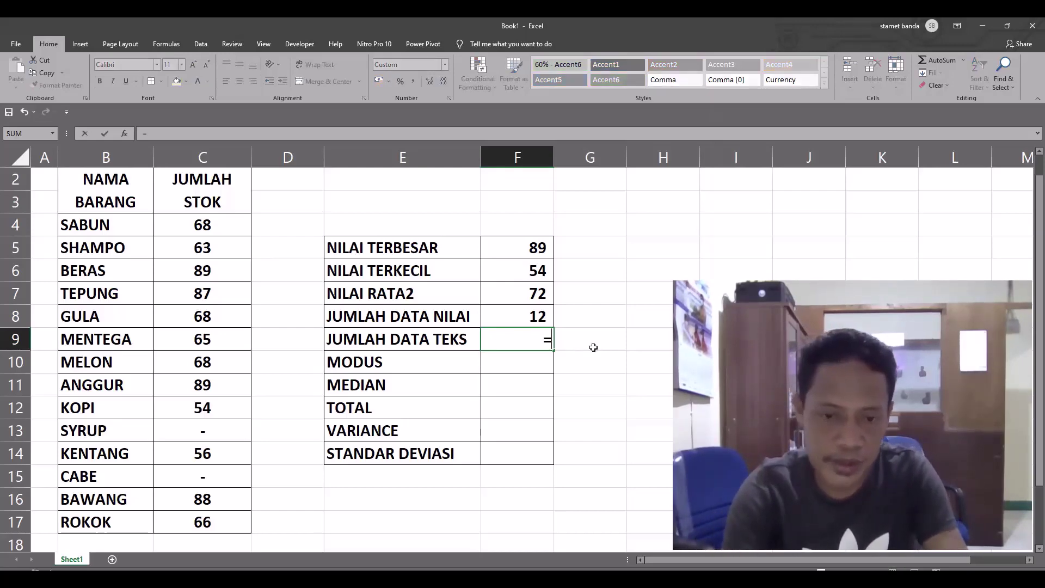
pyautogui.write('counta')
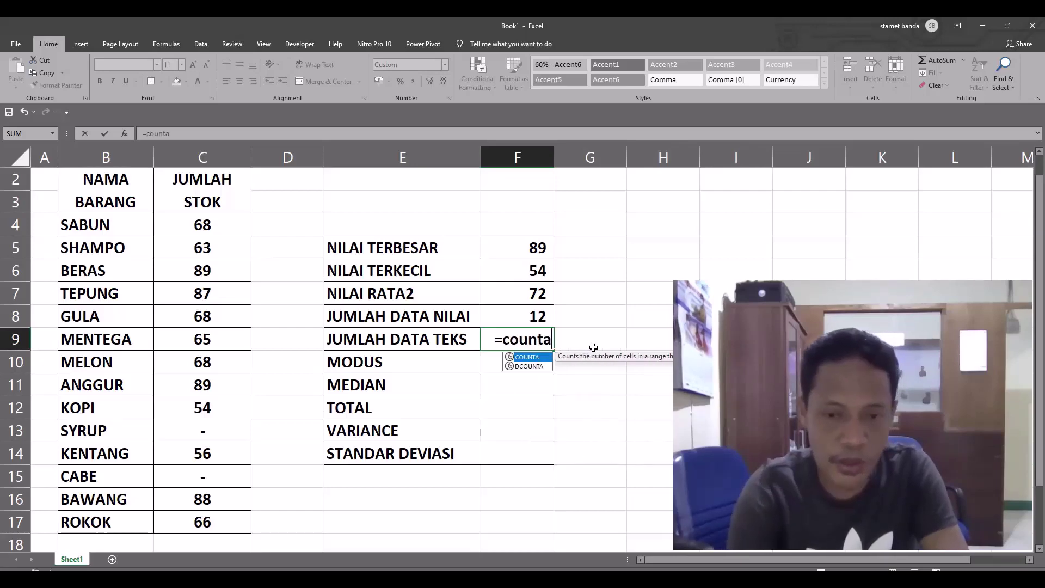
pyautogui.write('(')
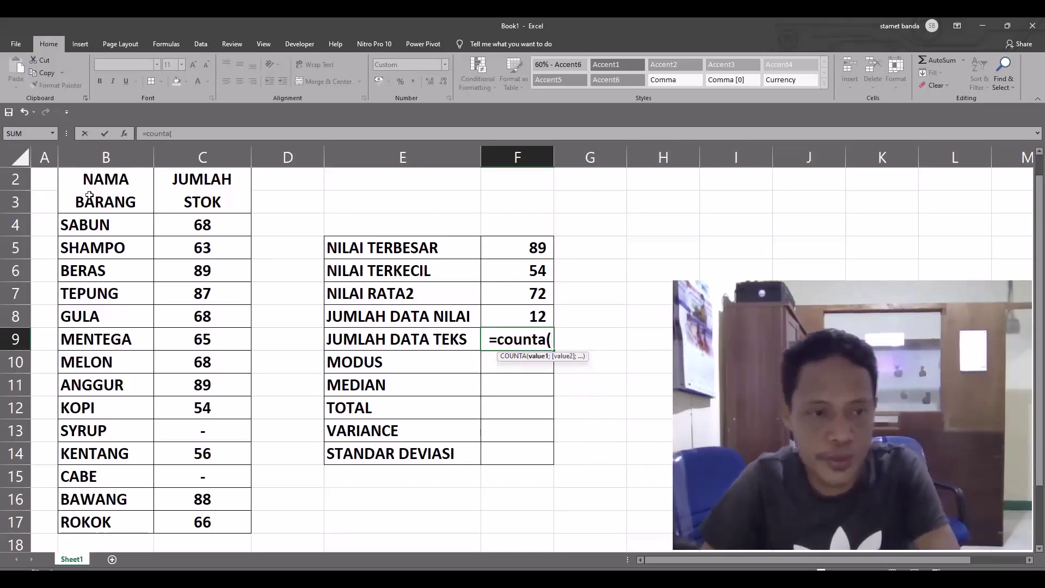
pyautogui.click(216, 227)
pyautogui.hotkey('shift', 'Down')
pyautogui.hotkey('shift', 'Down')
pyautogui.hotkey('shift', 'Down')
pyautogui.hotkey('shift', 'Down')
pyautogui.hotkey('shift', 'Down')
pyautogui.hotkey('shift', 'Down')
pyautogui.hotkey('shift', 'Down')
pyautogui.hotkey('shift', 'Down')
pyautogui.hotkey('shift', 'Down')
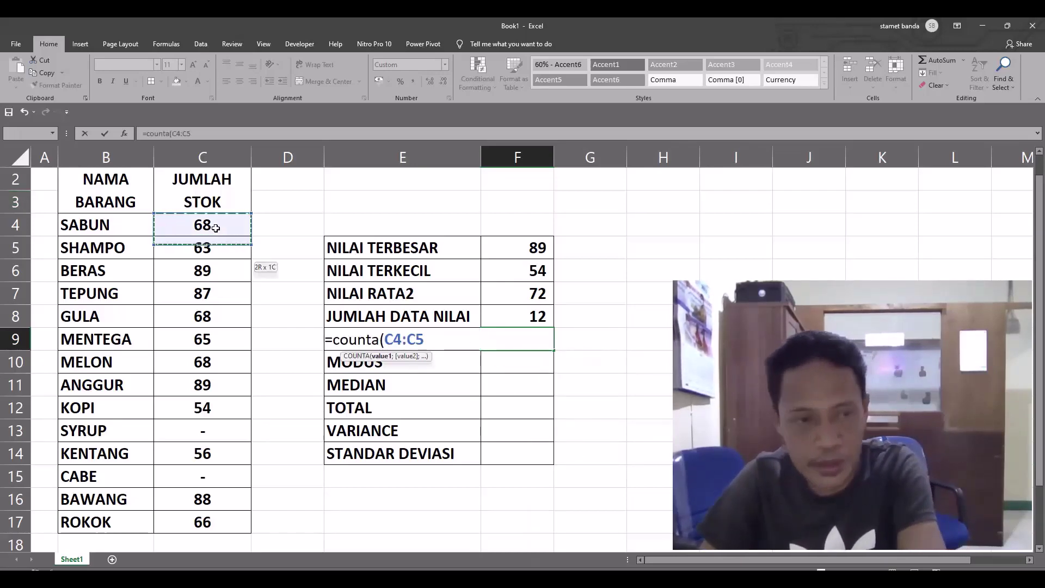
pyautogui.hotkey('shift', 'Down')
pyautogui.hotkey('shift', 'Down')
pyautogui.hotkey('shift', 'Down')
pyautogui.hotkey('shift', 'Down')
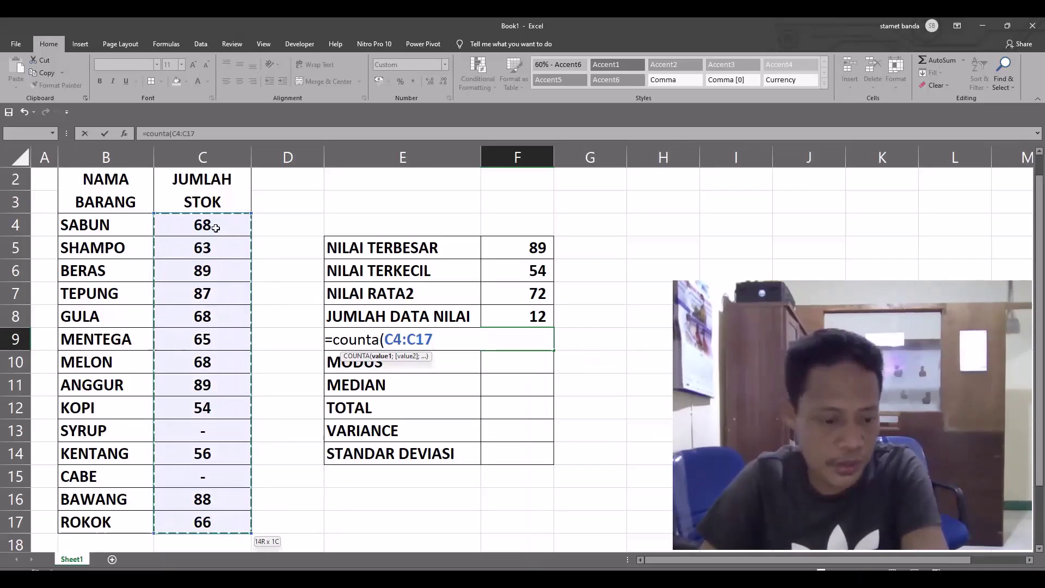
pyautogui.write(')')
pyautogui.press('Return')
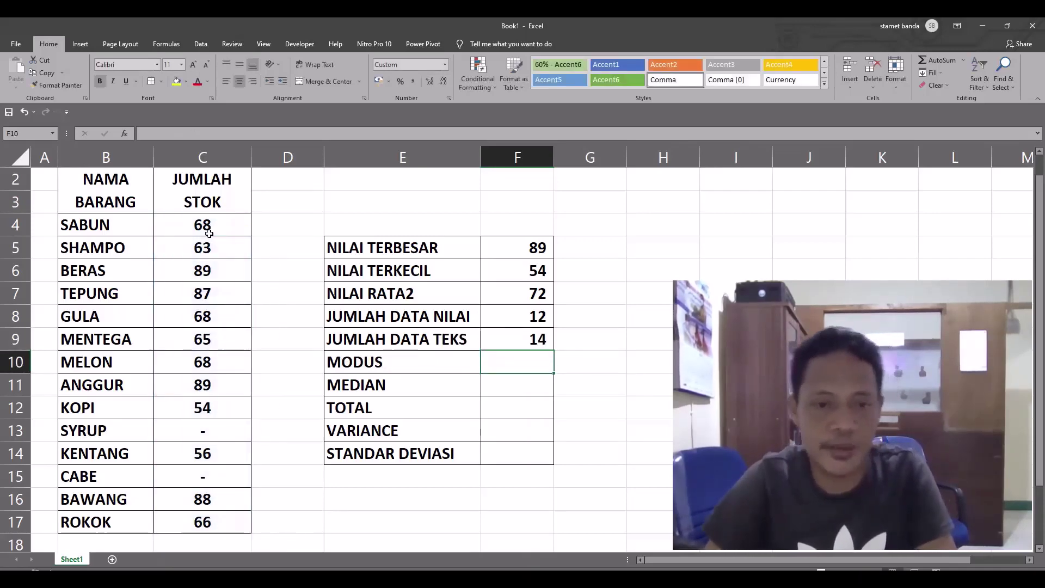
pyautogui.press('Up')
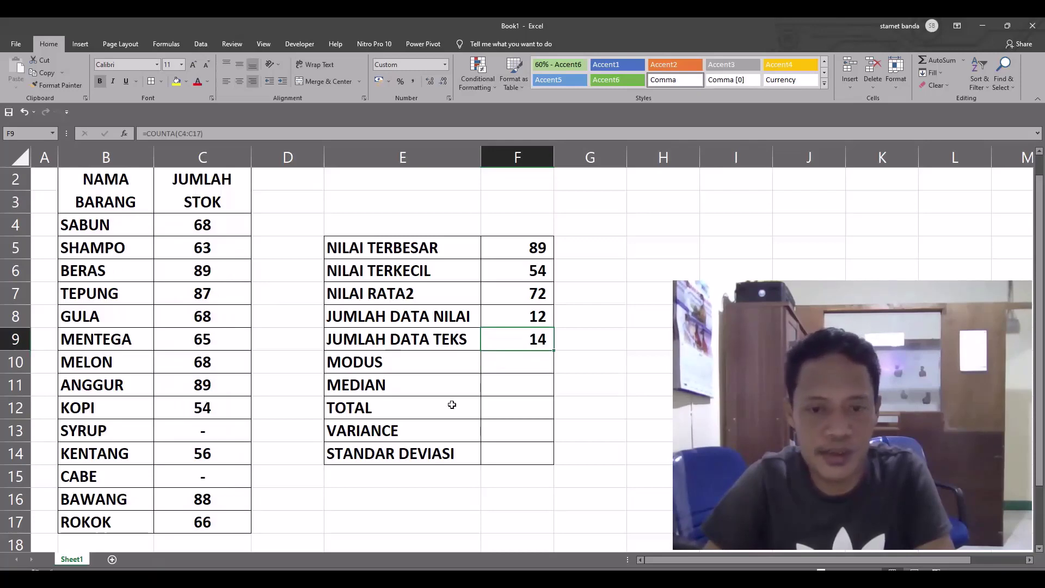
# - Replace the formula in F9 with =COUNTA(B4:B17) to count the item names, and compare it with the COUNT formula in F8
pyautogui.press('Delete')
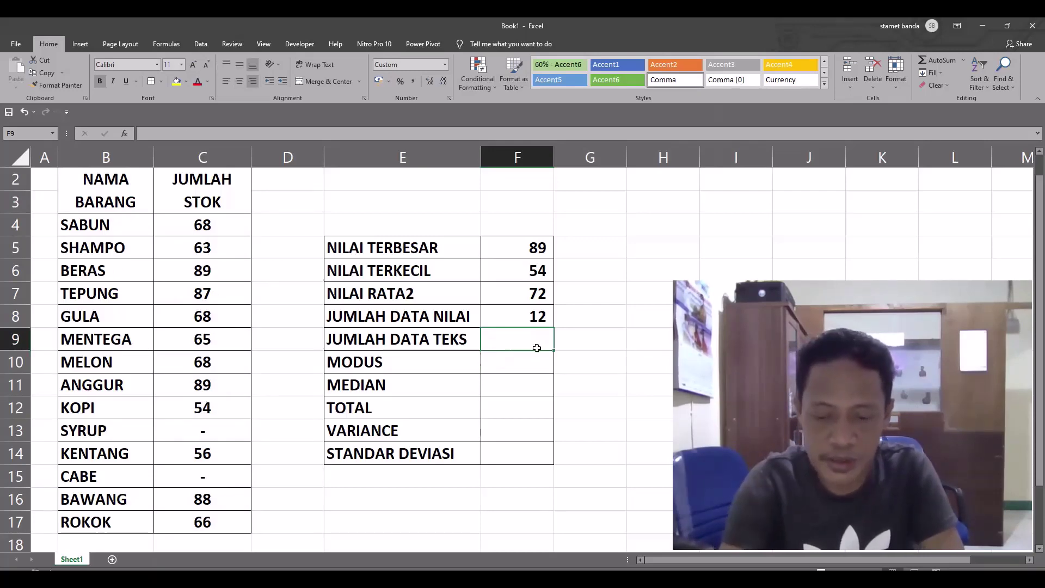
pyautogui.write('=coun')
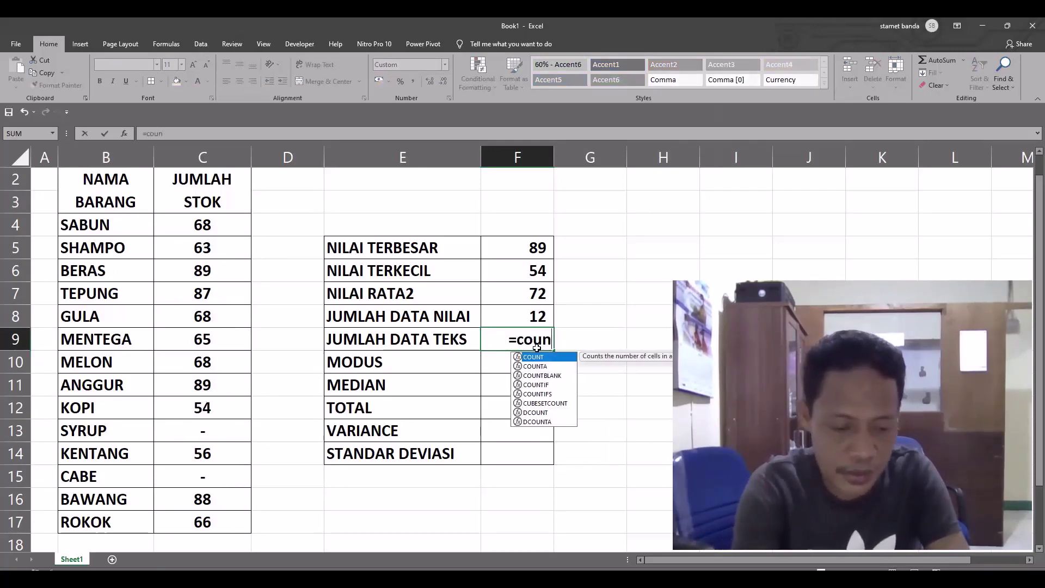
pyautogui.write('ta(')
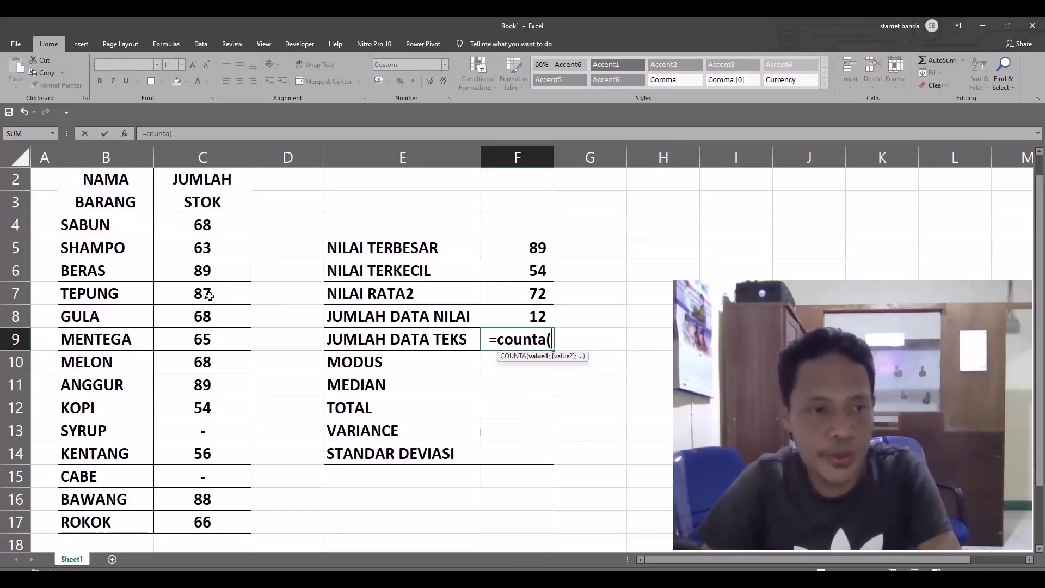
pyautogui.click(119, 222)
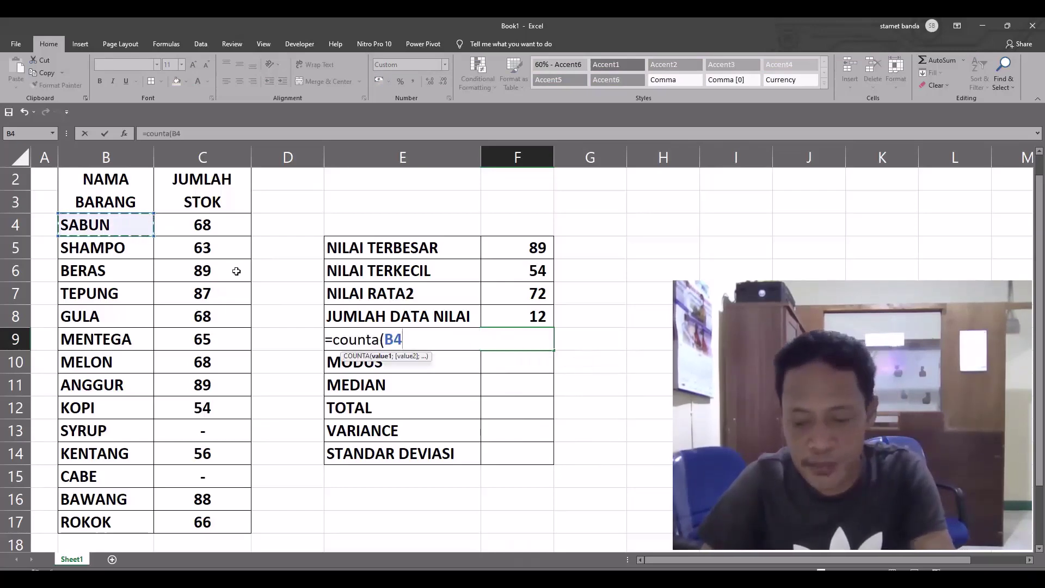
pyautogui.hotkey('shift', 'Down')
pyautogui.hotkey('shift', 'Down')
pyautogui.hotkey('shift', 'Down')
pyautogui.hotkey('shift', 'Down')
pyautogui.hotkey('shift', 'Down')
pyautogui.hotkey('shift', 'Down')
pyautogui.hotkey('shift', 'Down')
pyautogui.hotkey('shift', 'Down')
pyautogui.hotkey('shift', 'Down')
pyautogui.hotkey('shift', 'Down')
pyautogui.hotkey('shift', 'Down')
pyautogui.hotkey('shift', 'Down')
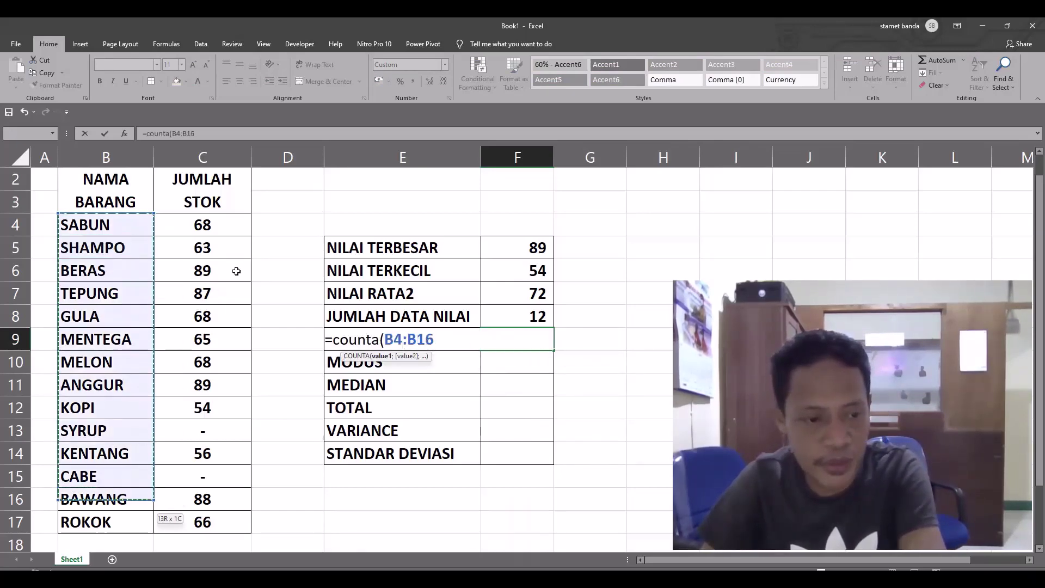
pyautogui.hotkey('shift', 'Down')
pyautogui.write(')')
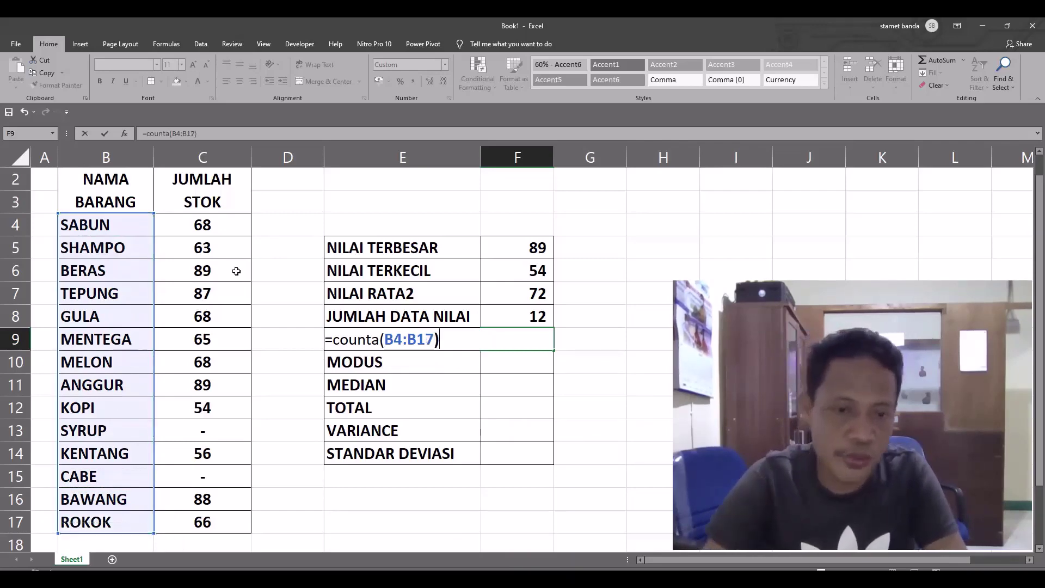
pyautogui.press('Return')
pyautogui.click(505, 340)
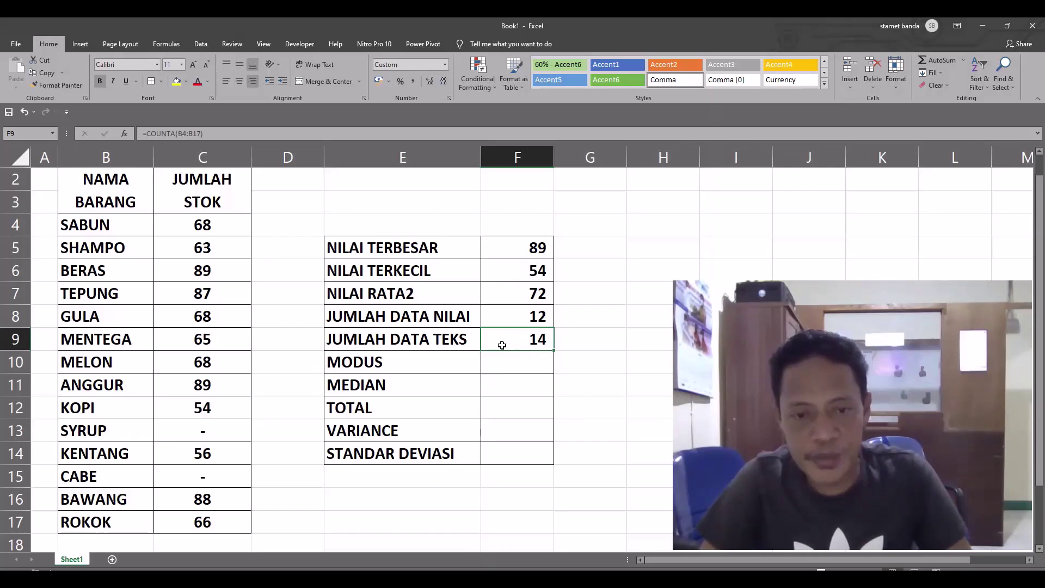
pyautogui.click(434, 318)
pyautogui.click(522, 316)
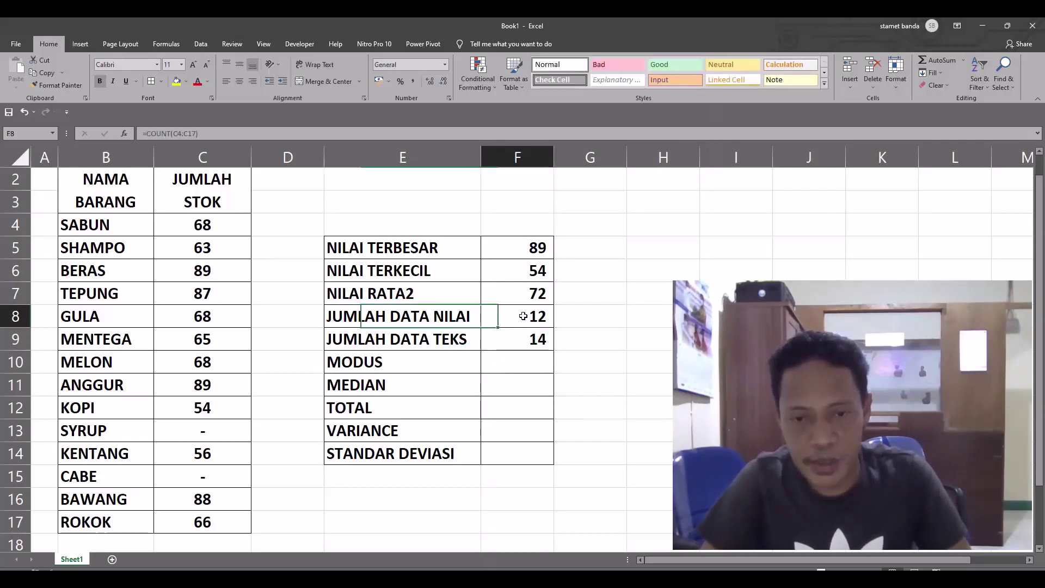
pyautogui.click(525, 345)
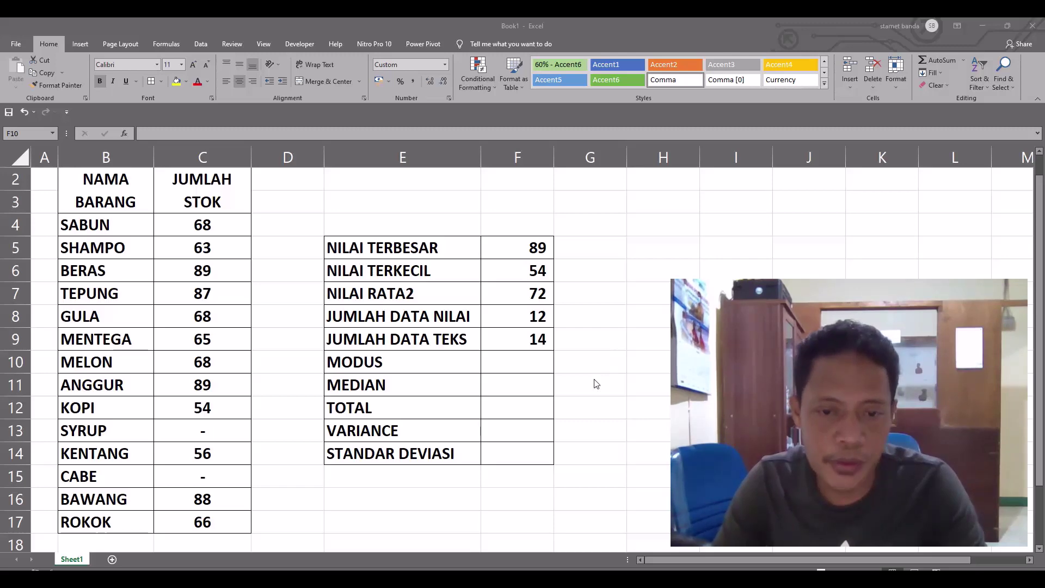
# - Calculate the mode of the stock quantities in F10, beside MODUS, with =MODE.SNGL(C4:C17), and check the resulting formula
pyautogui.click(420, 361)
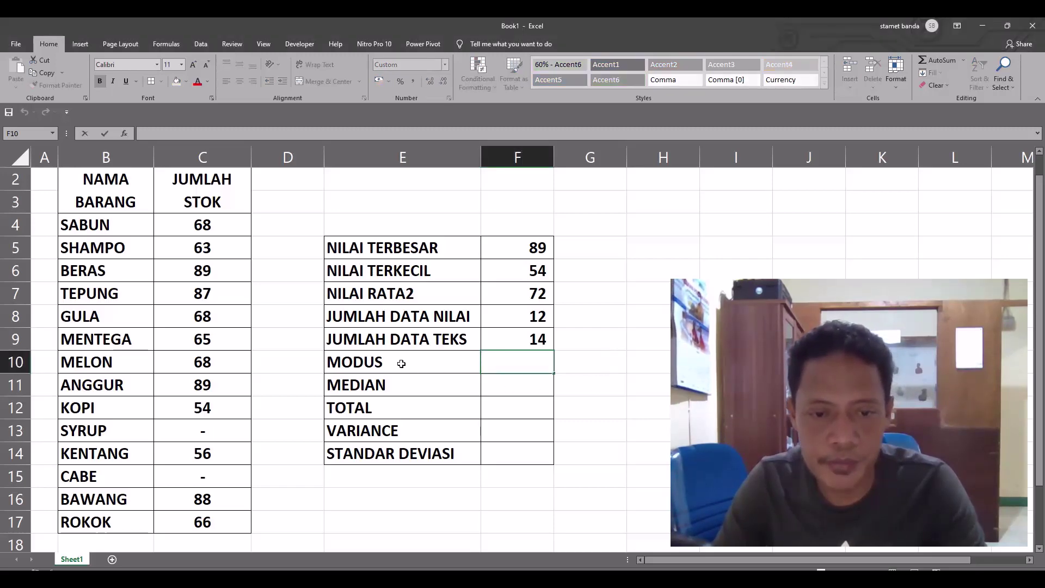
pyautogui.click(396, 362)
pyautogui.click(529, 364)
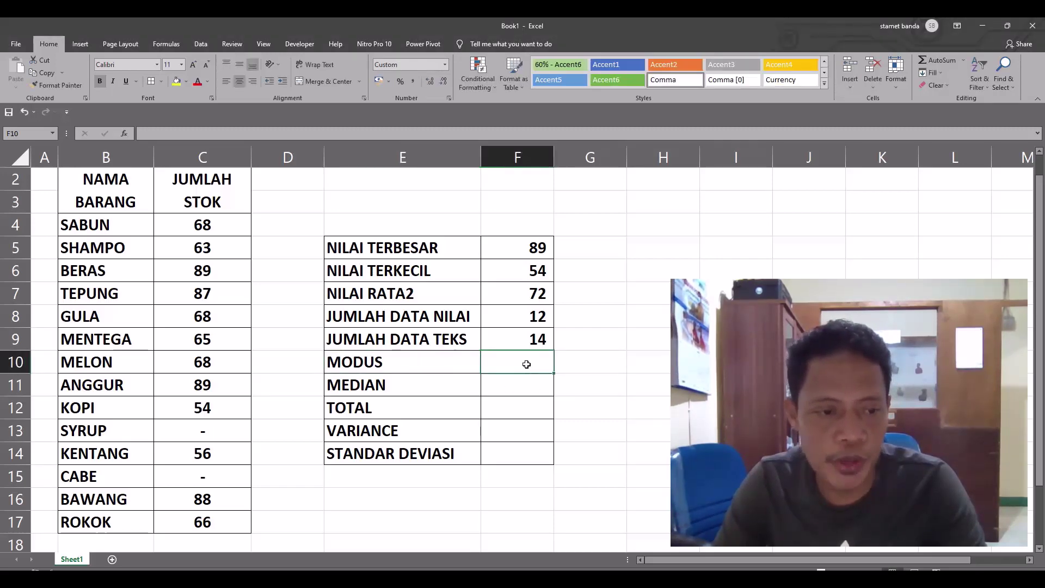
pyautogui.click(586, 363)
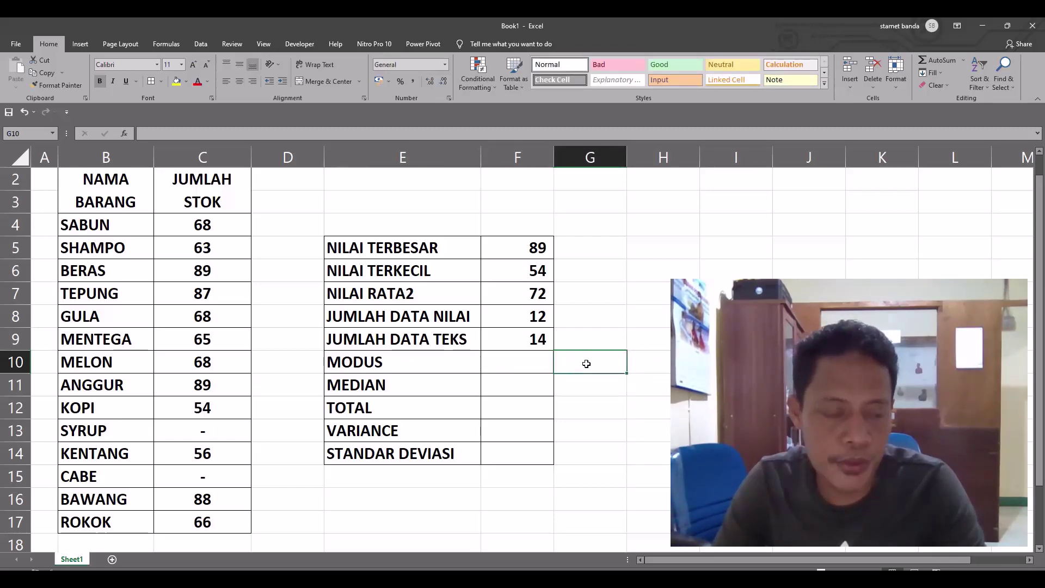
pyautogui.click(519, 360)
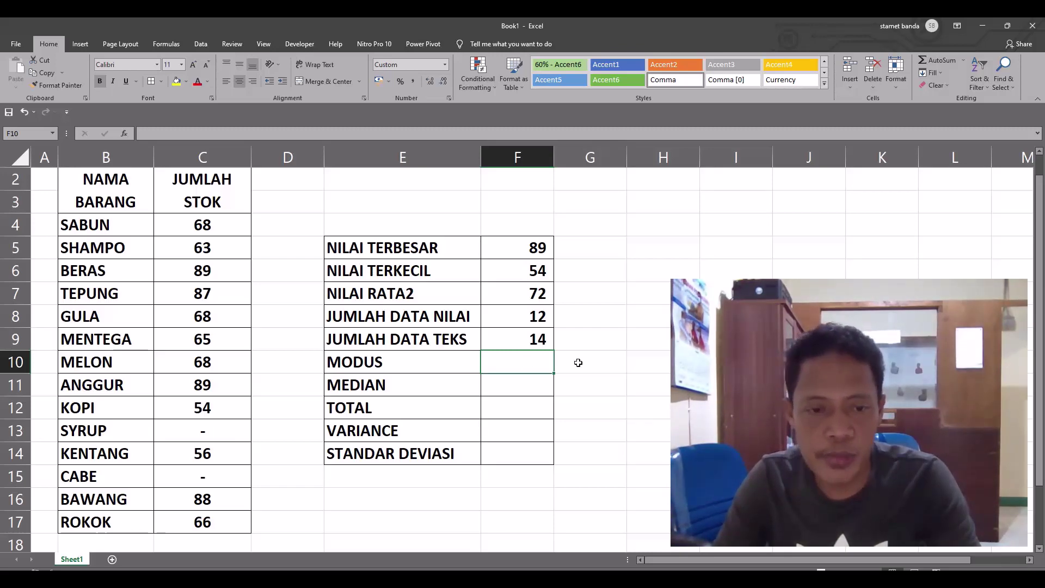
pyautogui.write('=')
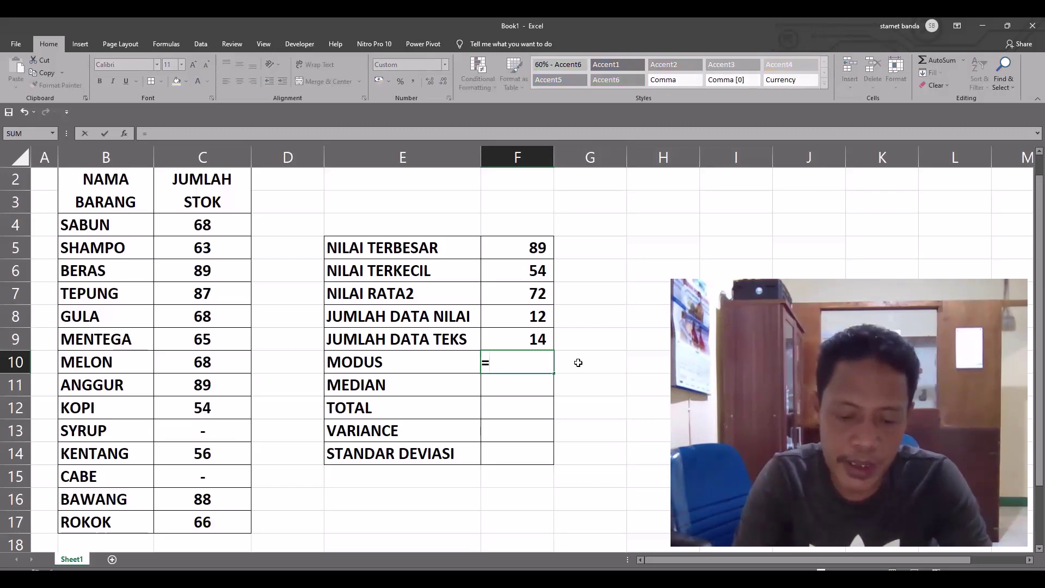
pyautogui.write('mode')
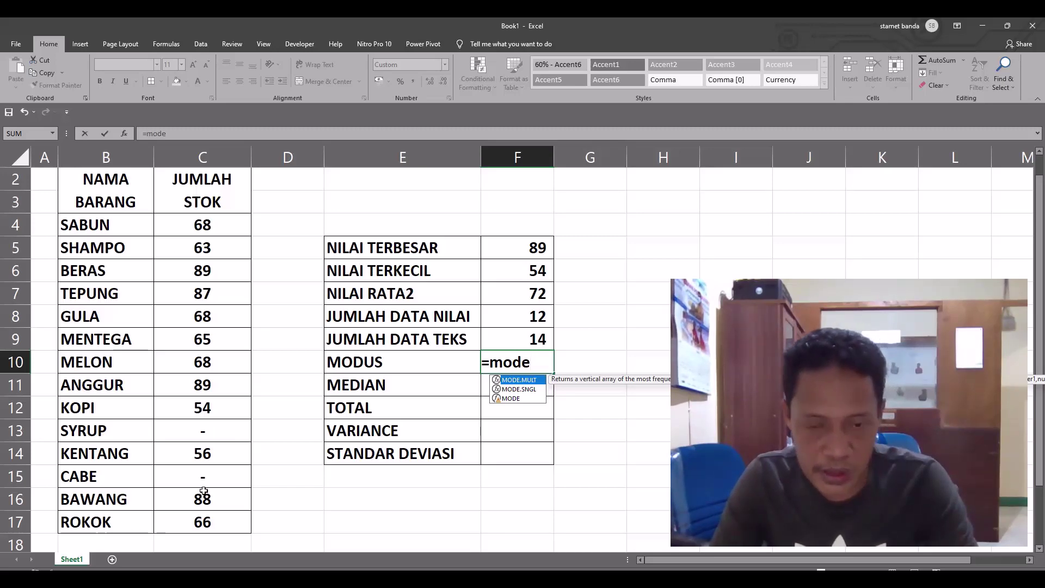
pyautogui.doubleClick(523, 389)
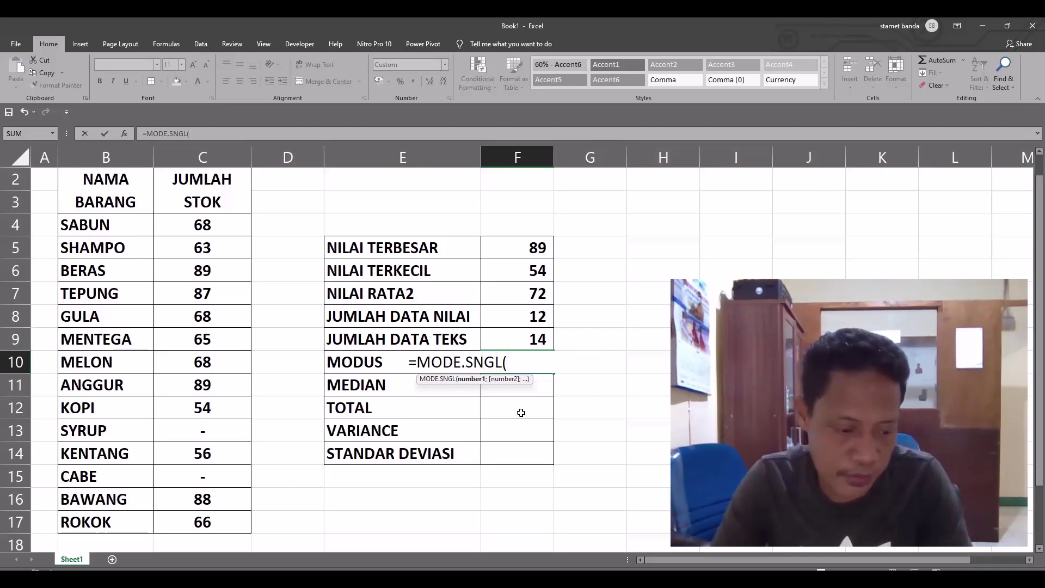
pyautogui.click(207, 225)
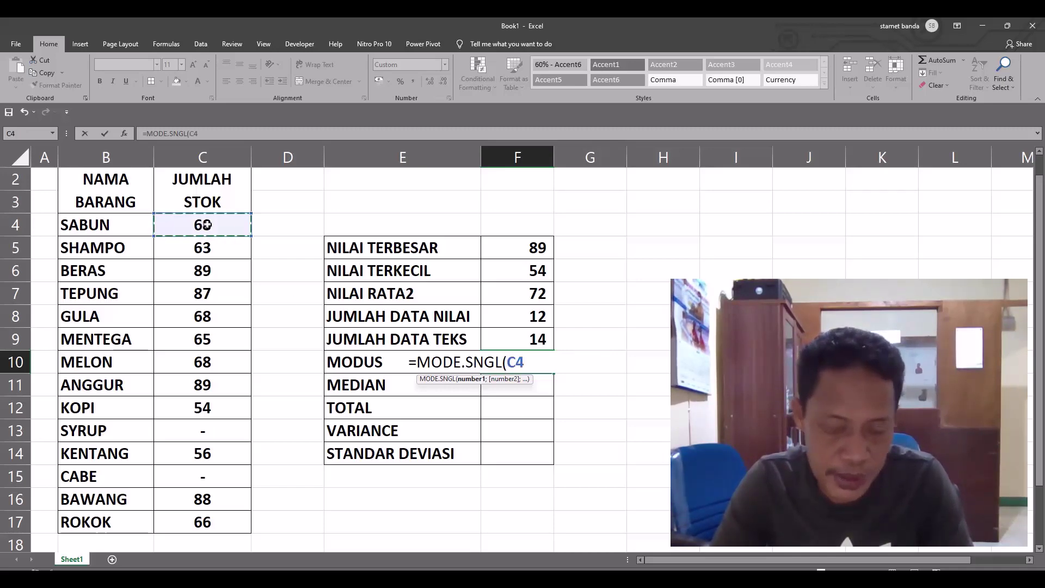
pyautogui.moveTo(207, 225); pyautogui.dragTo(228, 525)
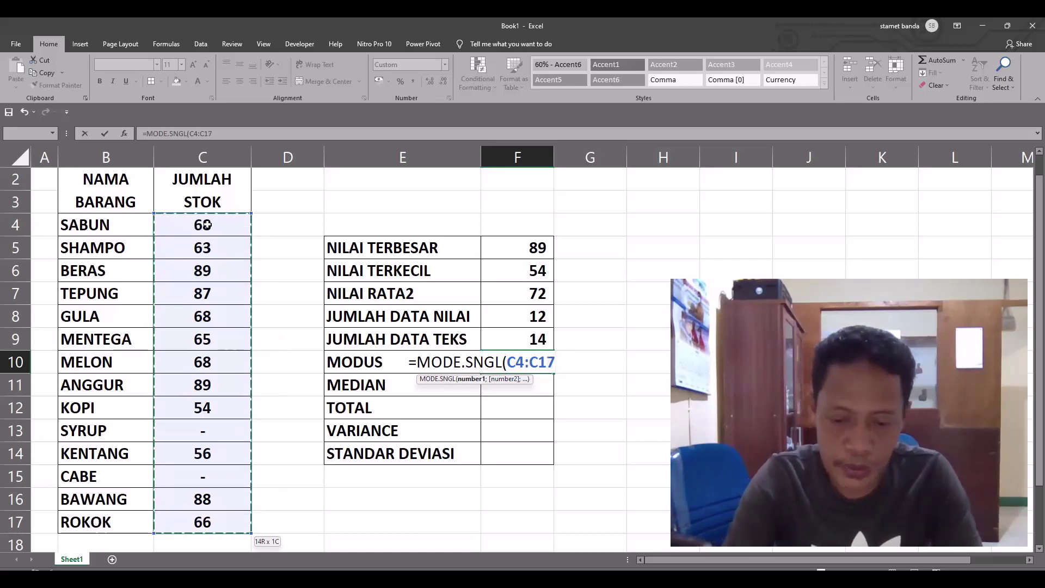
pyautogui.press('Return')
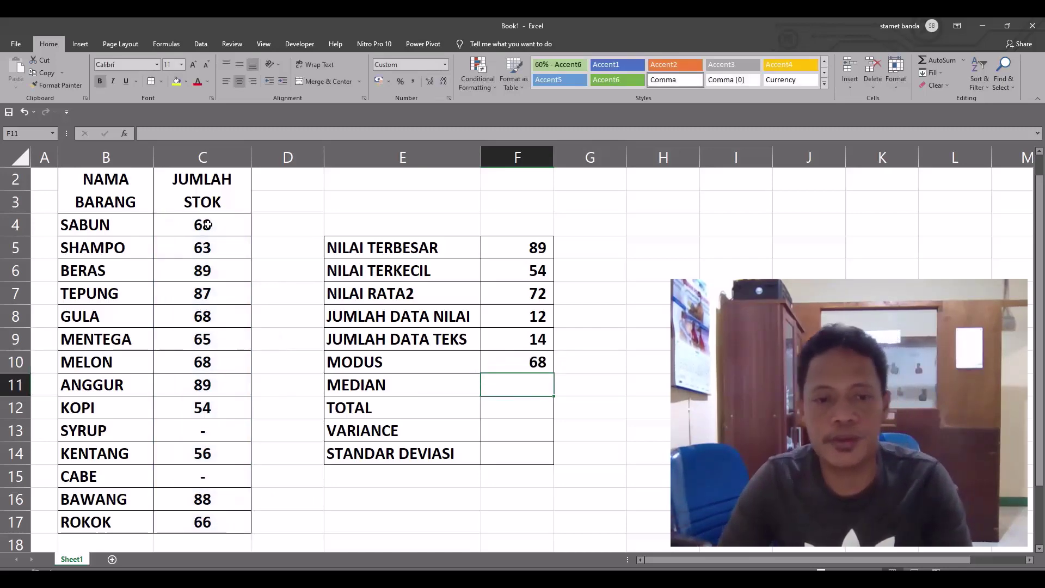
pyautogui.click(441, 367)
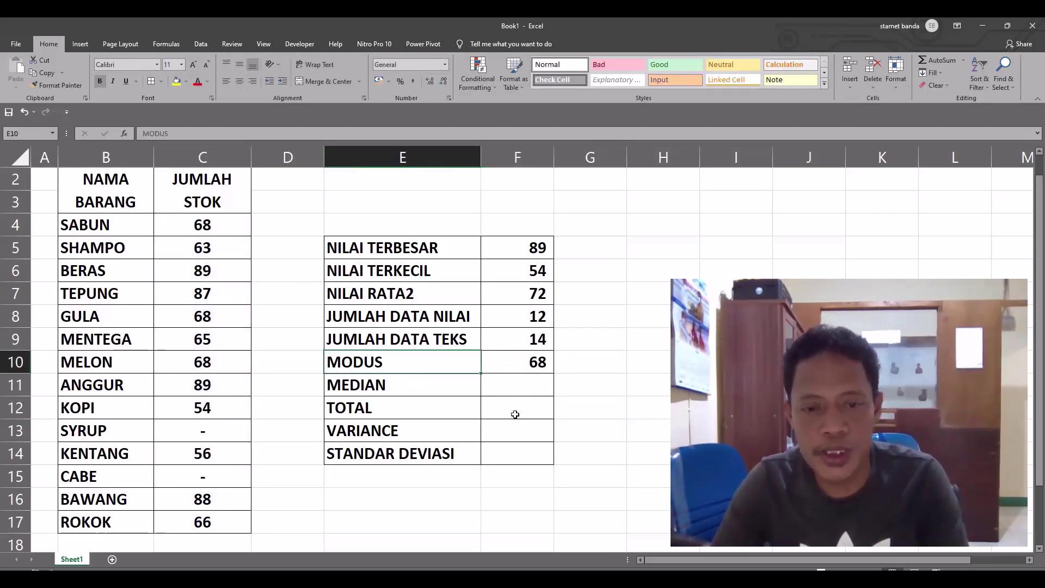
pyautogui.press('Right')
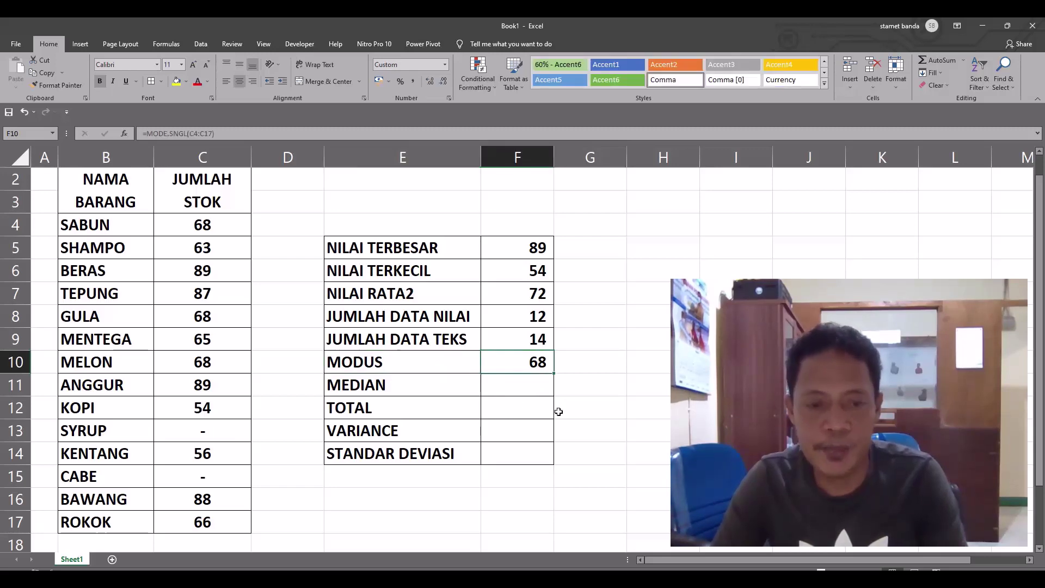
# - Calculate the median of the stock quantities in F11, beside MEDIAN, with =MEDIAN(C4:C17), and check the resulting formula
pyautogui.click(499, 388)
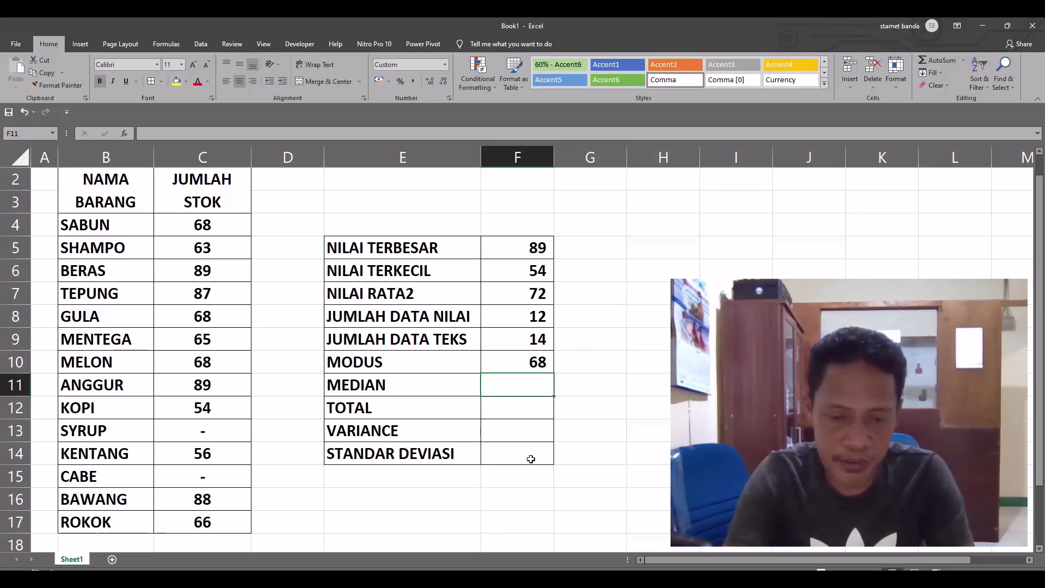
pyautogui.write('=media')
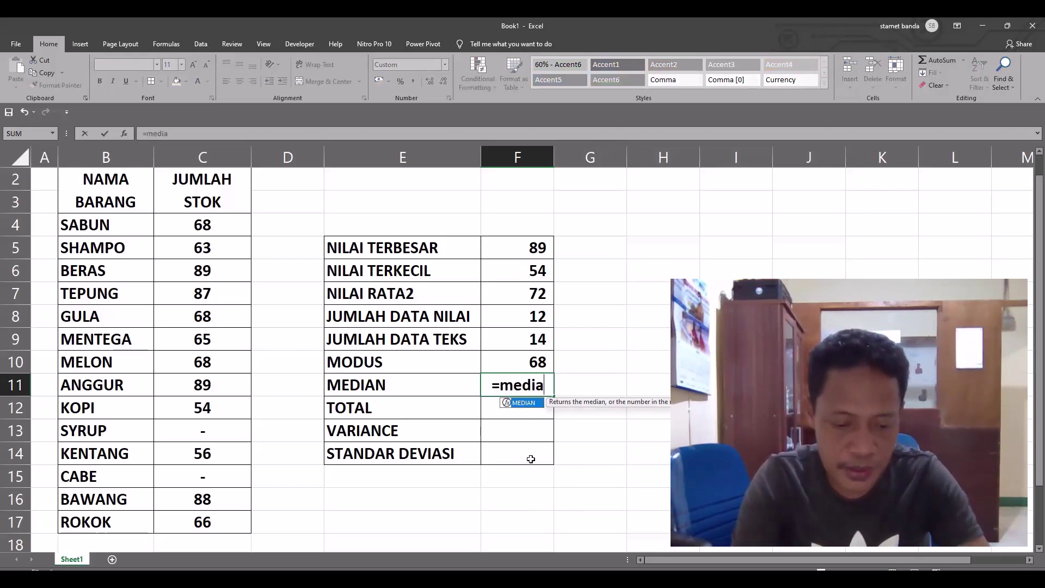
pyautogui.write('n(')
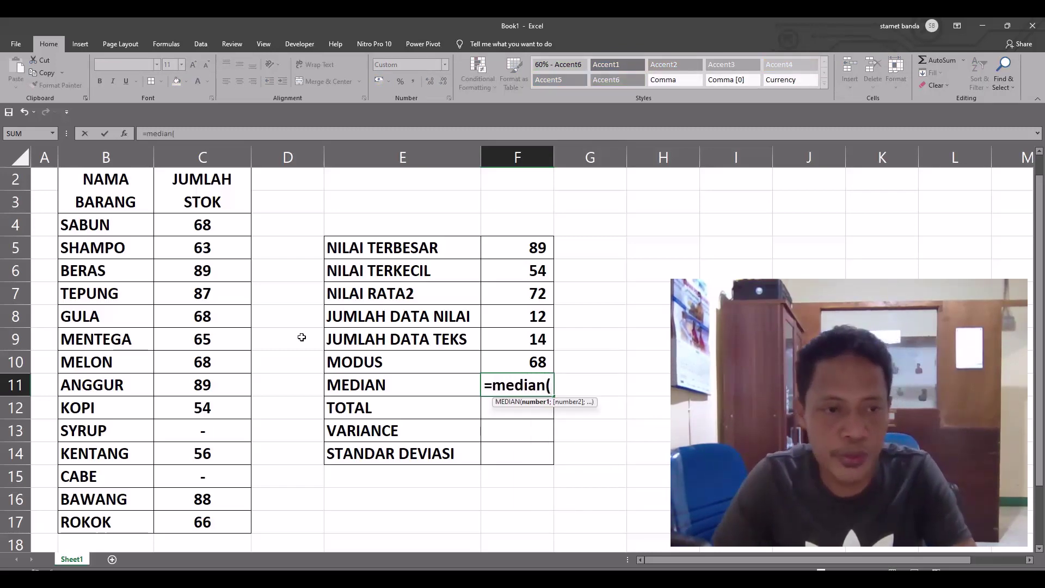
pyautogui.click(211, 220)
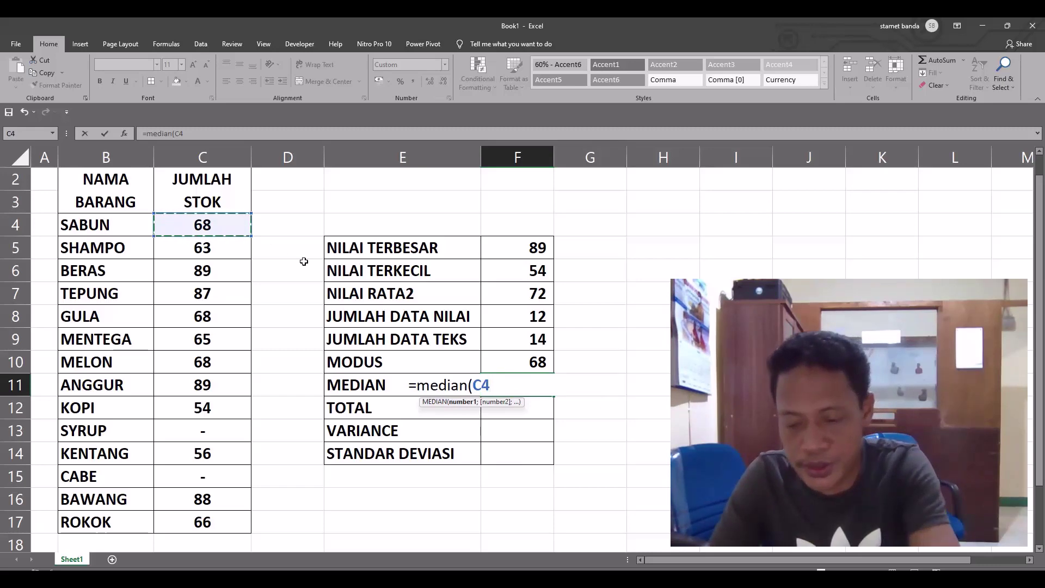
pyautogui.hotkey('shift', 'Down')
pyautogui.hotkey('shift', 'Down')
pyautogui.hotkey('shift', 'Down')
pyautogui.hotkey('shift', 'Down')
pyautogui.hotkey('shift', 'Down')
pyautogui.hotkey('shift', 'Down')
pyautogui.hotkey('shift', 'Down')
pyautogui.hotkey('shift', 'Down')
pyautogui.hotkey('shift', 'Down')
pyautogui.hotkey('shift', 'Down')
pyautogui.hotkey('shift', 'Down')
pyautogui.hotkey('shift', 'Down')
pyautogui.hotkey('shift', 'Down')
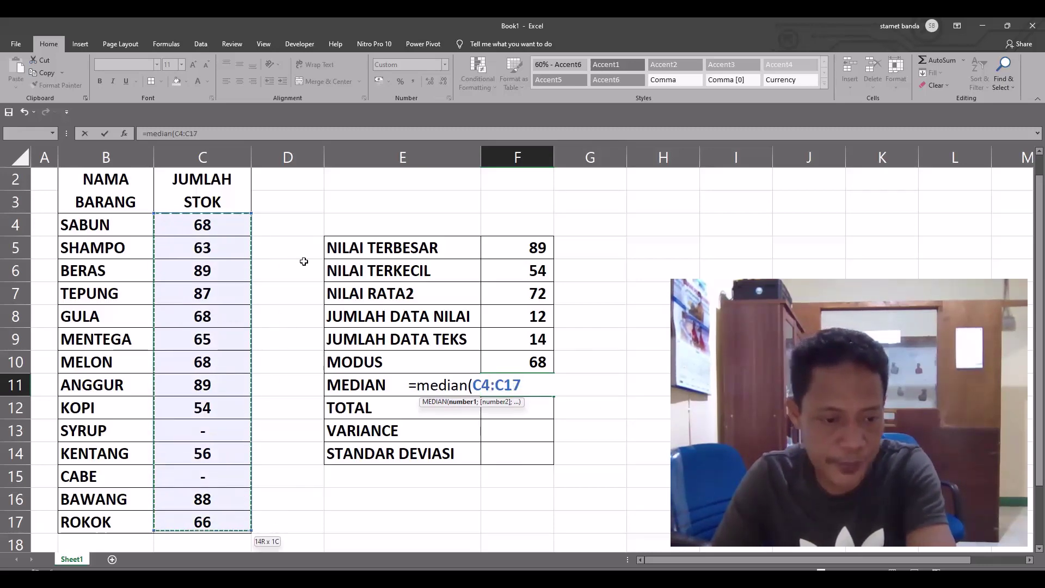
pyautogui.write(')')
pyautogui.press('Return')
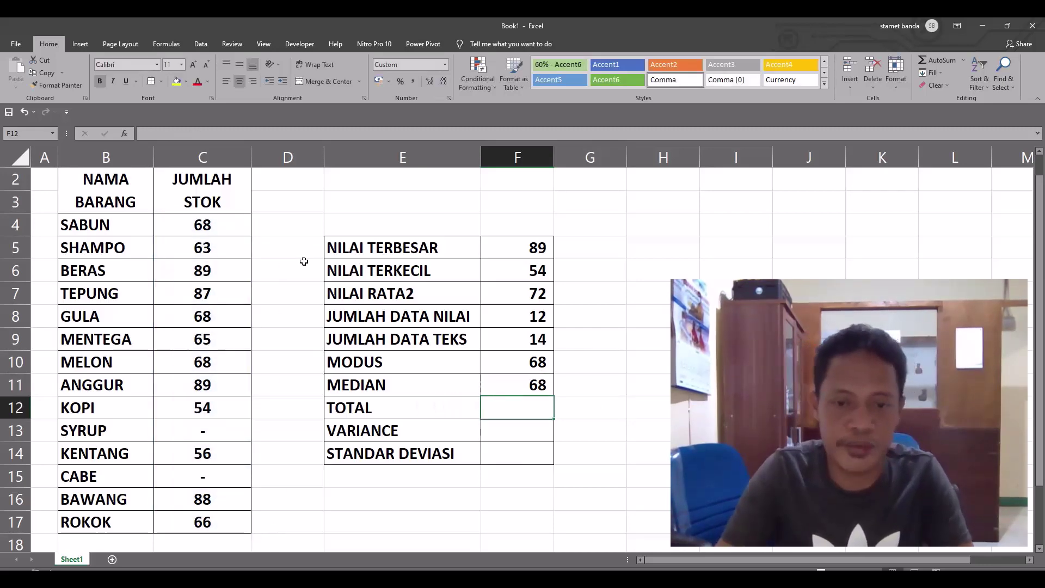
pyautogui.click(518, 386)
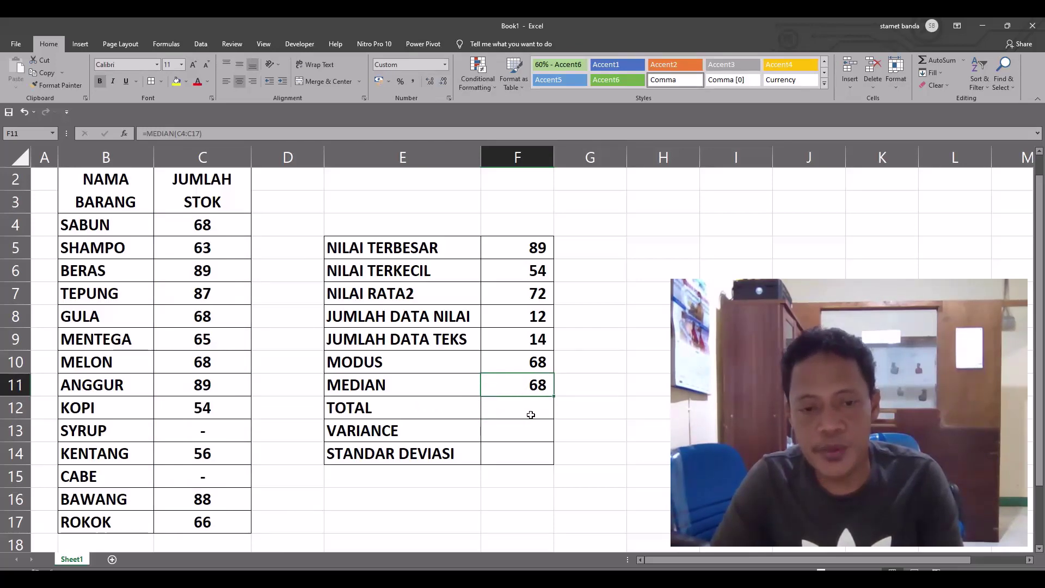
# - Add up the stock quantities in F12, beside TOTAL, with =SUM(C4:C17), and check the resulting formula
pyautogui.click(519, 414)
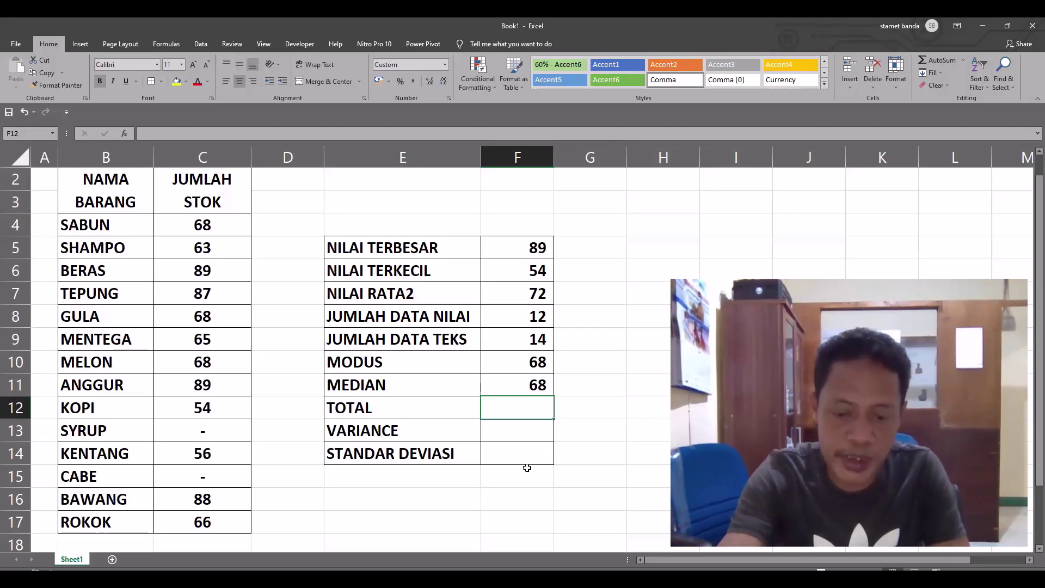
pyautogui.press('F2')
pyautogui.write('=sum(')
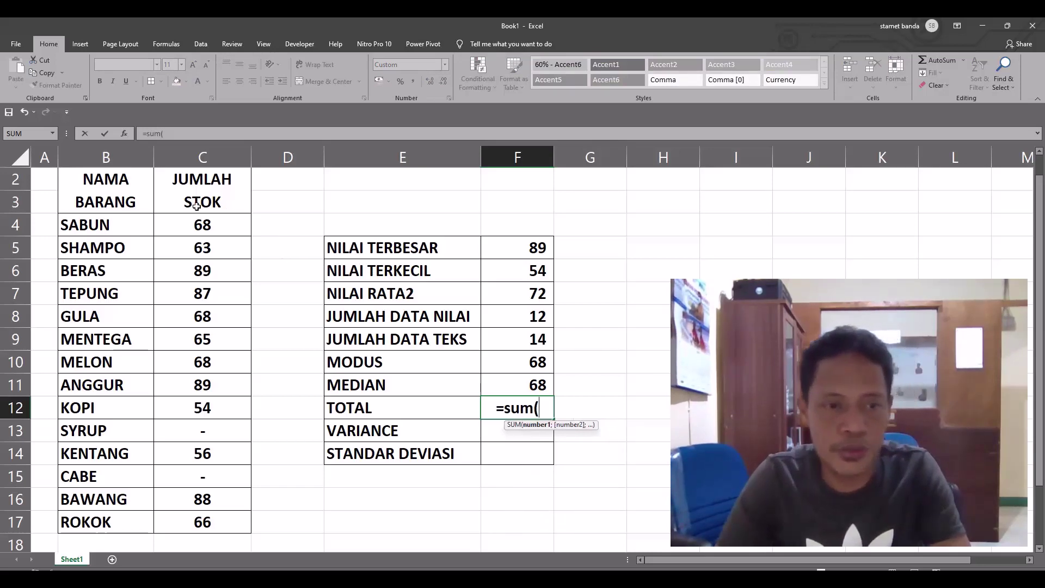
pyautogui.click(210, 225)
pyautogui.moveTo(210, 224); pyautogui.dragTo(239, 521)
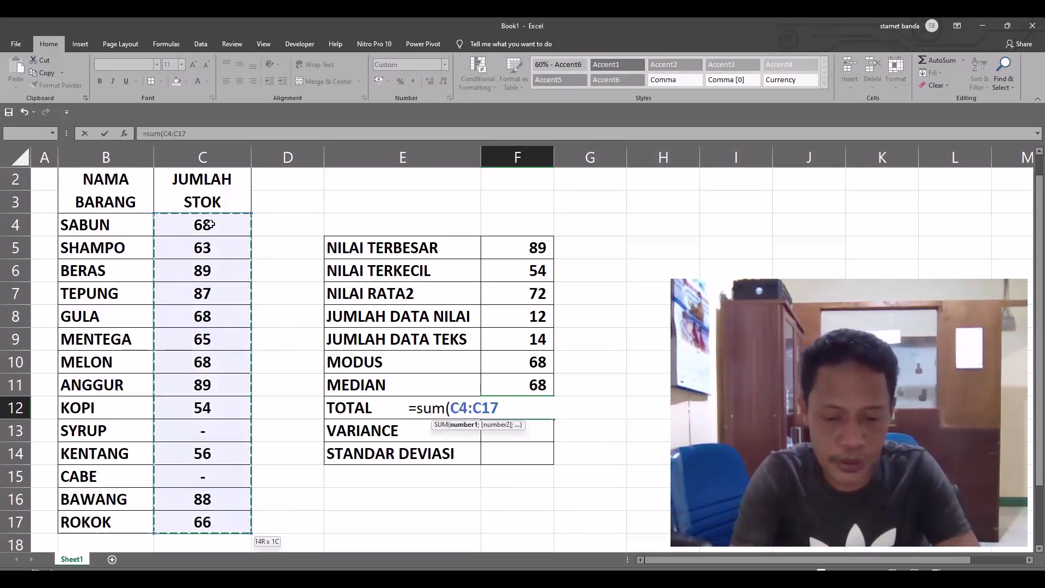
pyautogui.write(')')
pyautogui.press('Return')
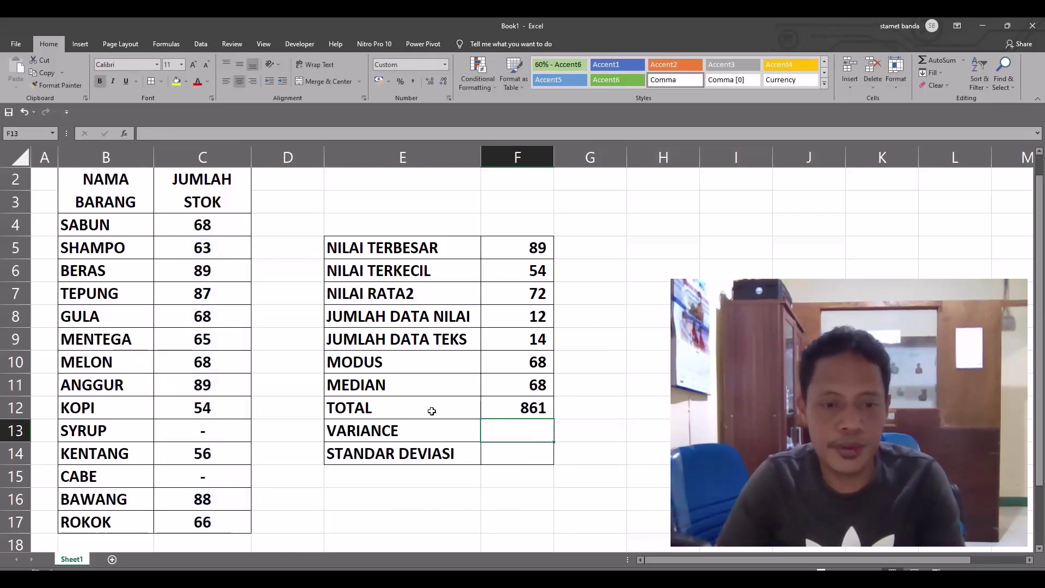
pyautogui.click(407, 406)
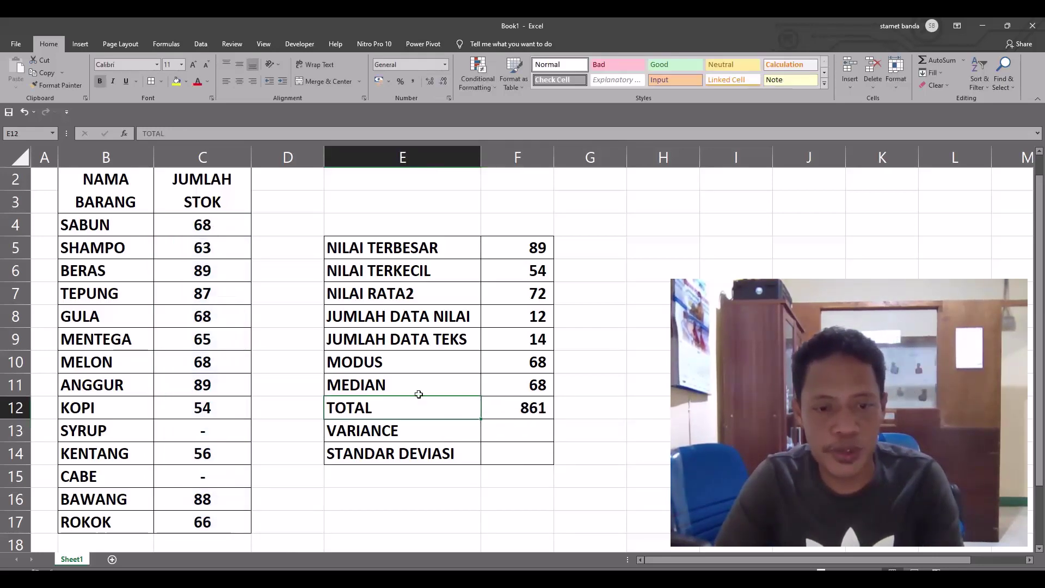
pyautogui.click(531, 407)
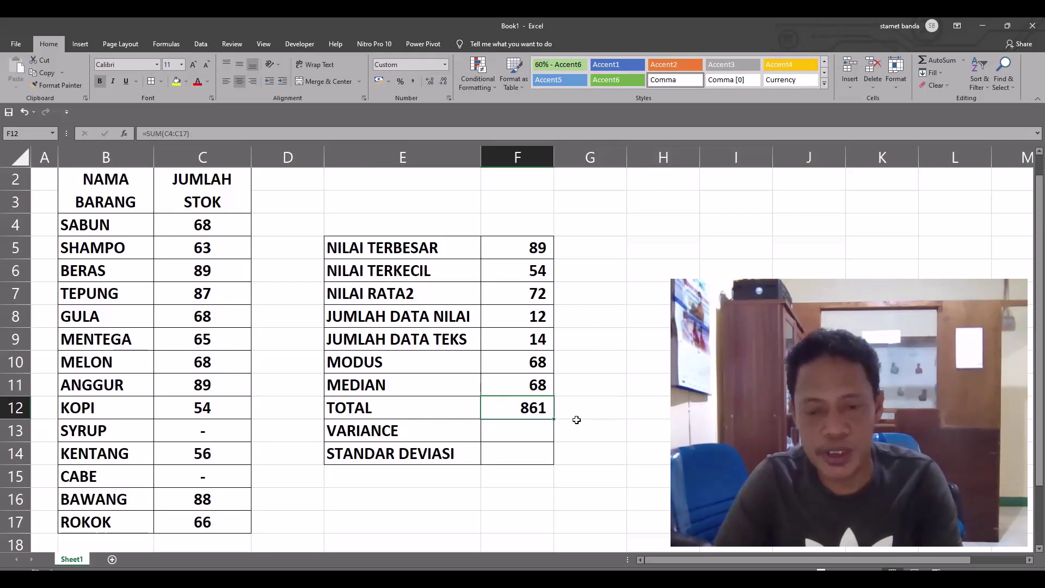
pyautogui.click(496, 435)
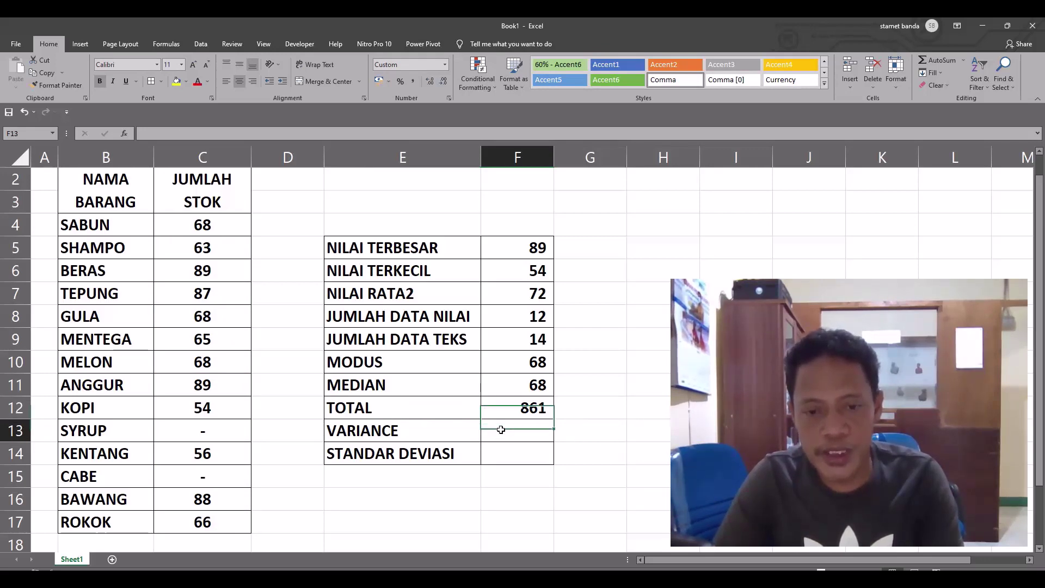
pyautogui.click(507, 455)
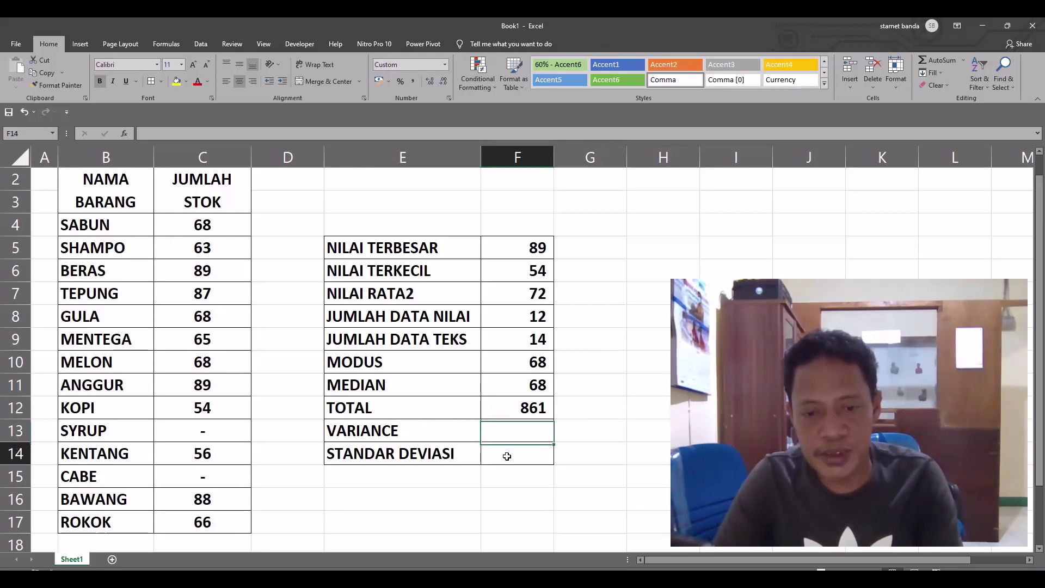
pyautogui.click(512, 431)
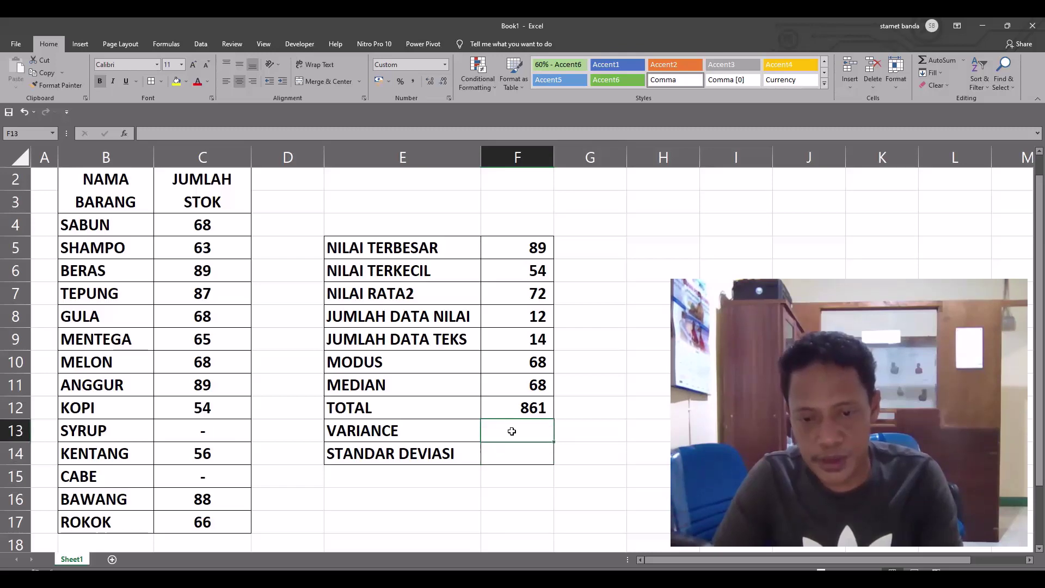
pyautogui.click(515, 455)
pyautogui.click(515, 430)
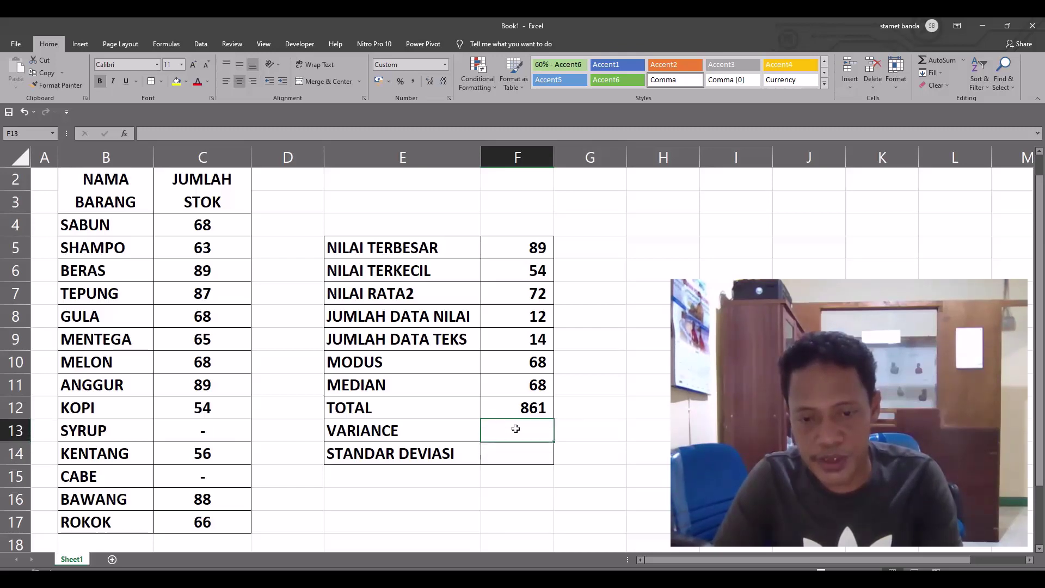
pyautogui.click(515, 450)
pyautogui.moveTo(512, 431)
pyautogui.mouseDown()
pyautogui.moveTo(501, 427)
pyautogui.moveTo(502, 446)
pyautogui.mouseUp()
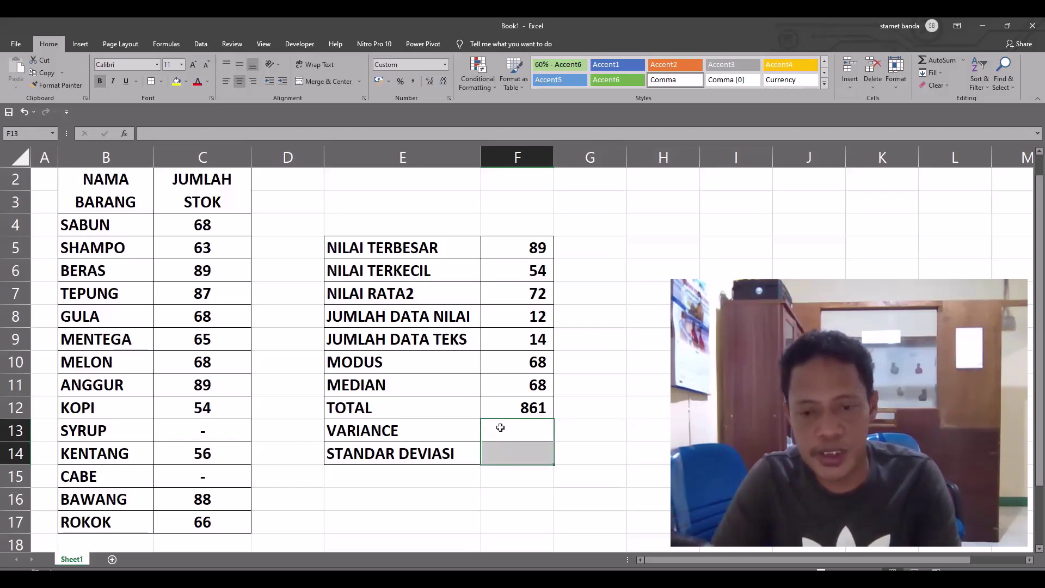
pyautogui.moveTo(498, 429); pyautogui.dragTo(502, 447)
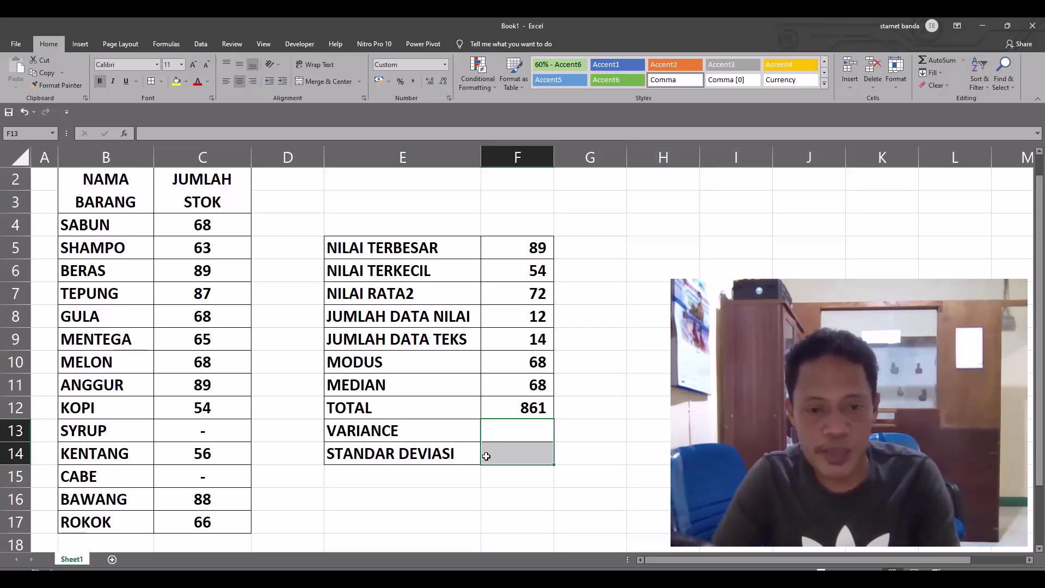
pyautogui.click(408, 436)
pyautogui.click(421, 454)
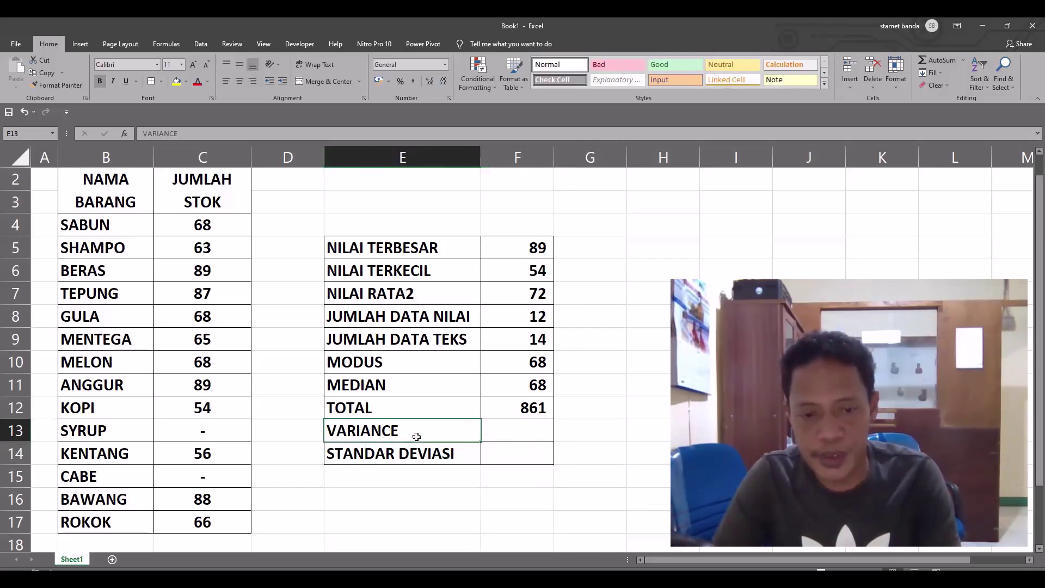
pyautogui.click(416, 435)
# - Calculate the variance of the stock quantities in F13, beside VARIANCE, with =VAR.P(C4:C17), and check the formula against the stock data
pyautogui.click(497, 430)
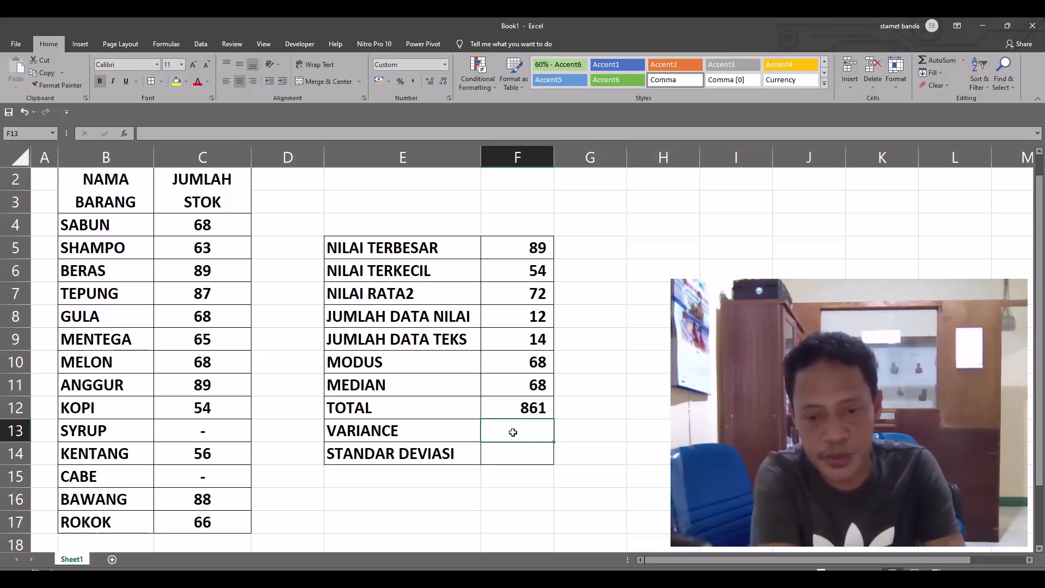
pyautogui.write('=var')
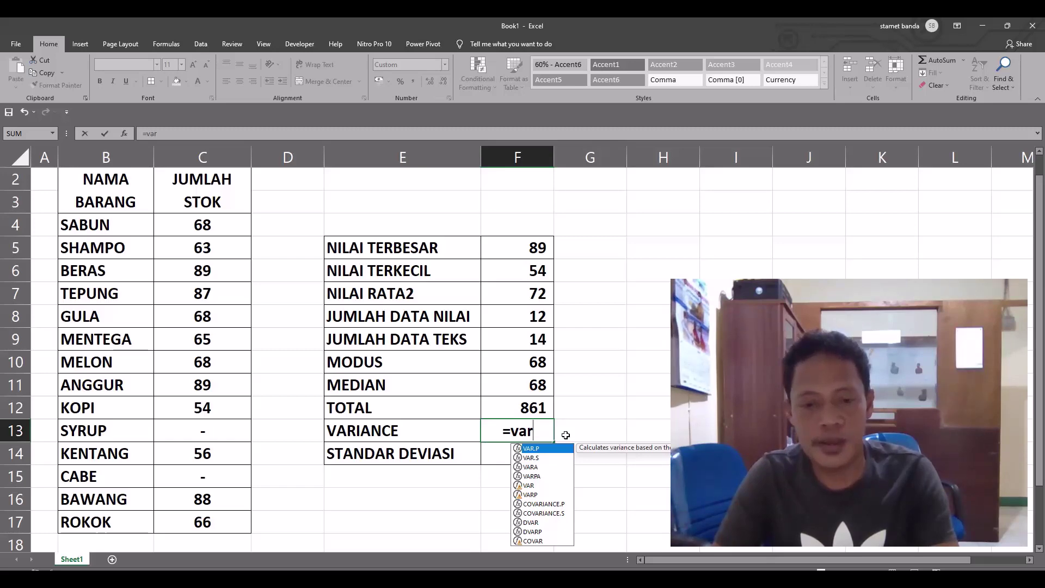
pyautogui.doubleClick(537, 449)
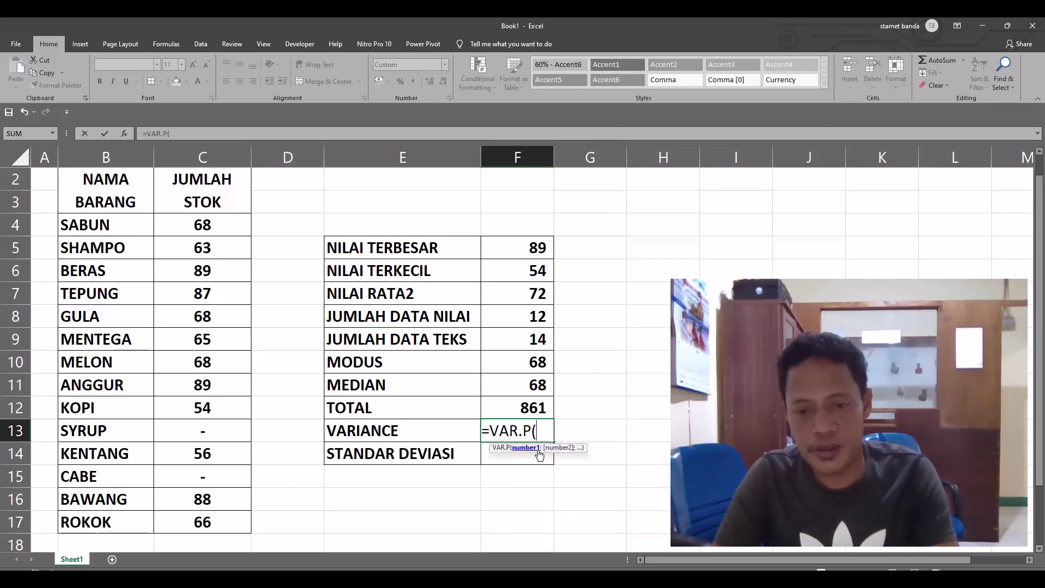
pyautogui.click(213, 218)
pyautogui.hotkey('shift', 'Down')
pyautogui.hotkey('shift', 'Down')
pyautogui.hotkey('shift', 'Down')
pyautogui.hotkey('shift', 'Down')
pyautogui.hotkey('shift', 'Down')
pyautogui.hotkey('shift', 'Down')
pyautogui.hotkey('shift', 'Down')
pyautogui.hotkey('shift', 'Down')
pyautogui.hotkey('shift', 'Down')
pyautogui.hotkey('shift', 'Down')
pyautogui.hotkey('shift', 'Down')
pyautogui.hotkey('shift', 'Down')
pyautogui.hotkey('shift', 'Down')
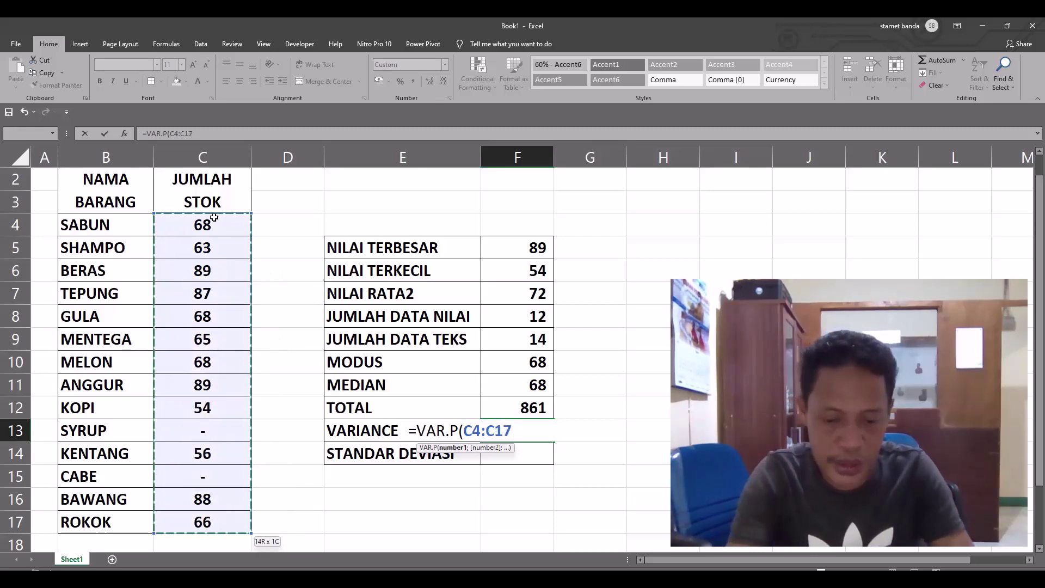
pyautogui.write(')')
pyautogui.press('Return')
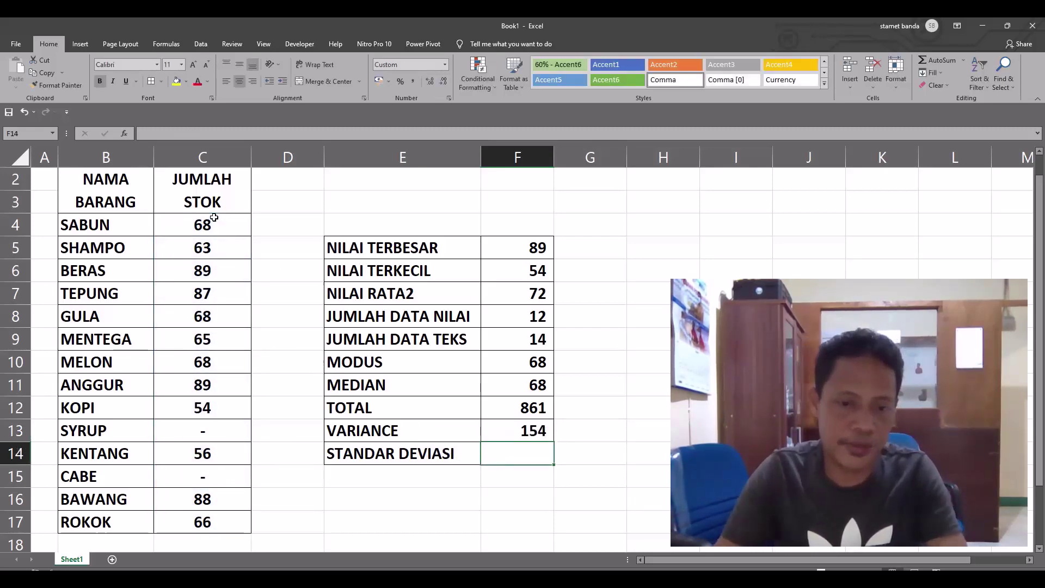
pyautogui.click(510, 424)
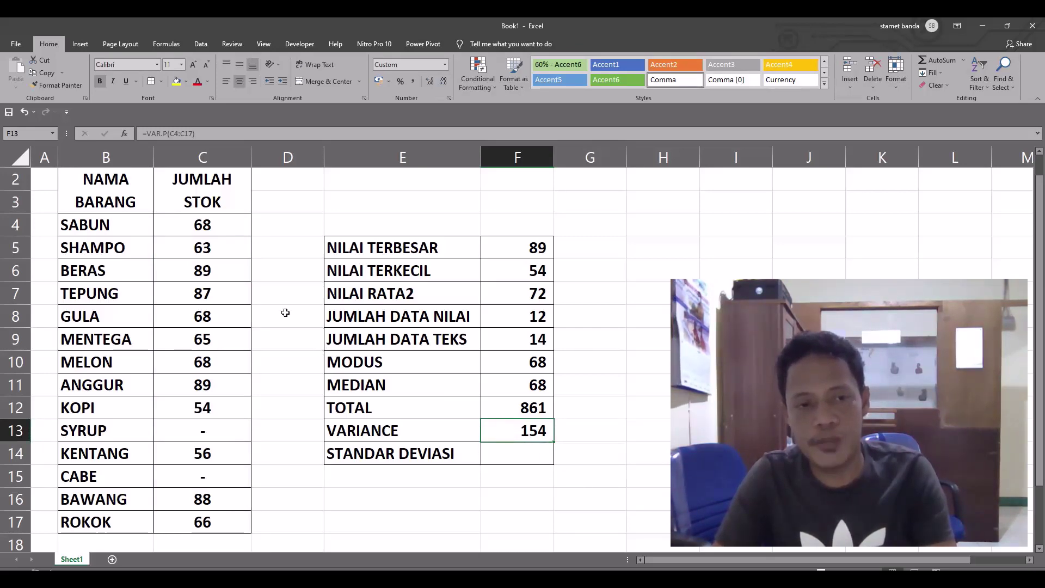
pyautogui.moveTo(215, 220); pyautogui.dragTo(231, 512)
pyautogui.click(231, 511)
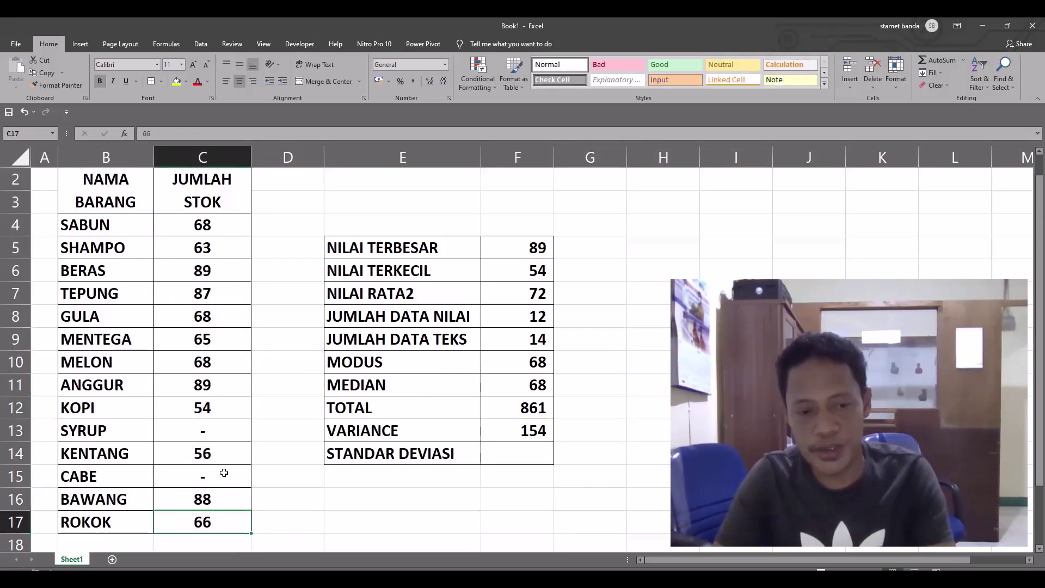
pyautogui.click(222, 454)
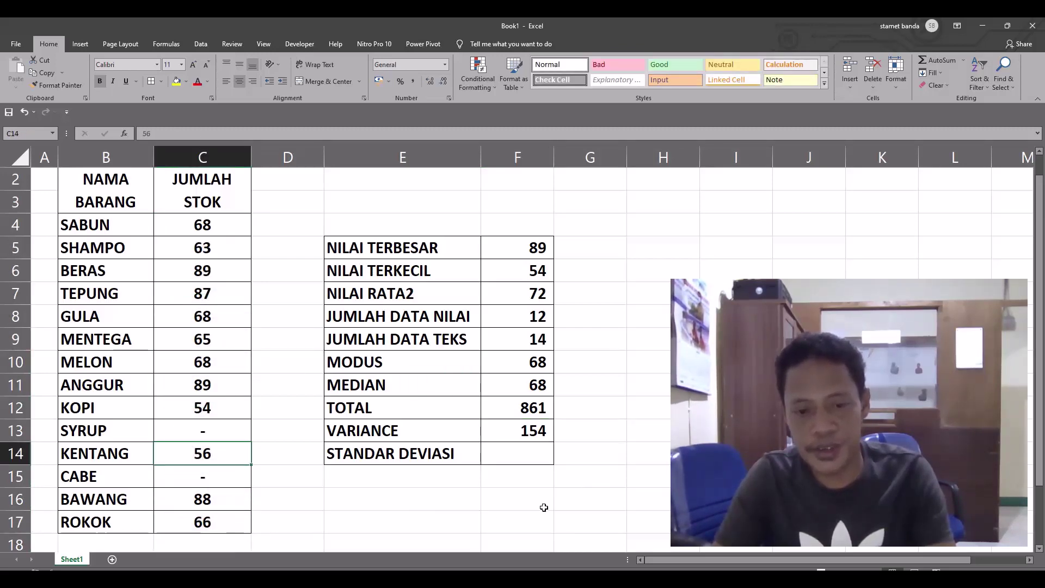
# - Calculate the standard deviation of the stock quantities in F14, beside STANDAR DEVIASI, with =STDEV.P(C4:C17)
pyautogui.click(539, 455)
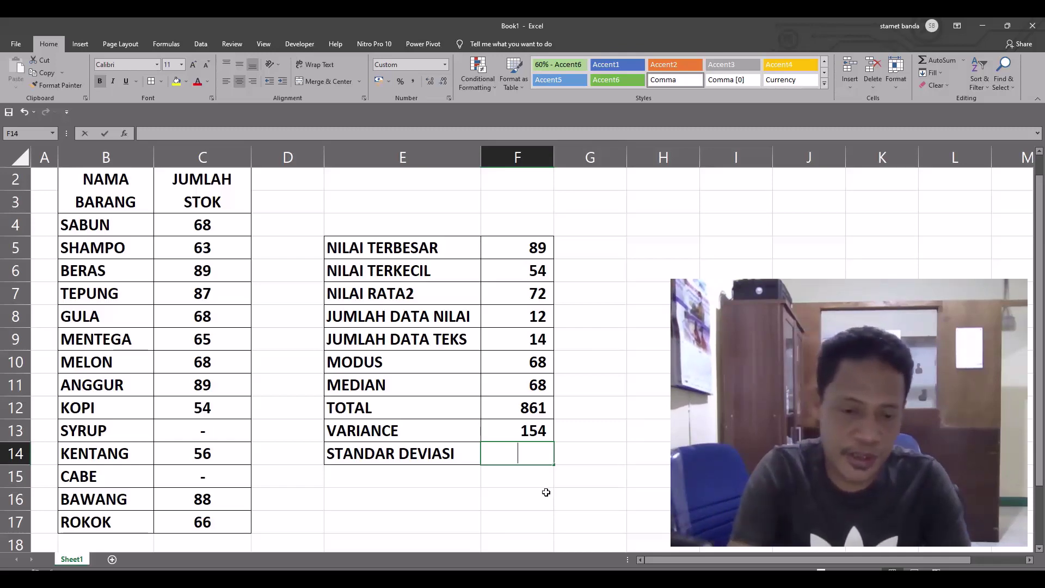
pyautogui.write('=ste')
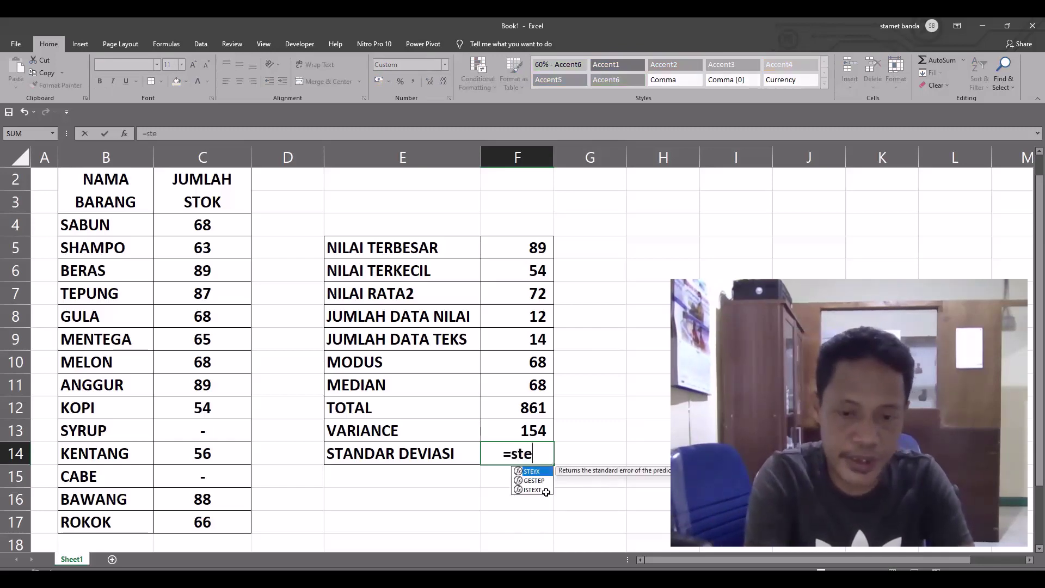
pyautogui.write('d')
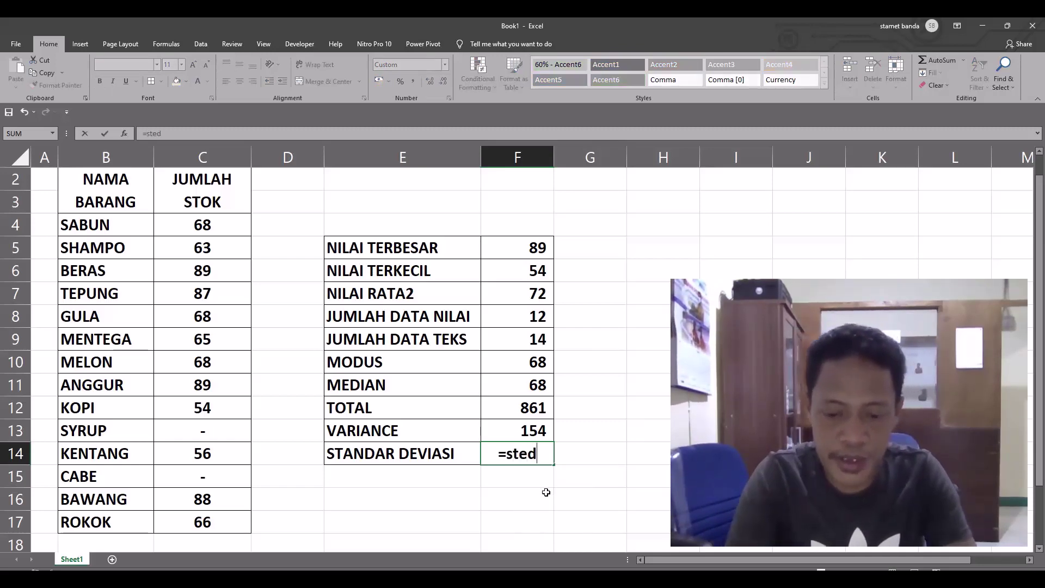
pyautogui.press('BackSpace')
pyautogui.press('BackSpace')
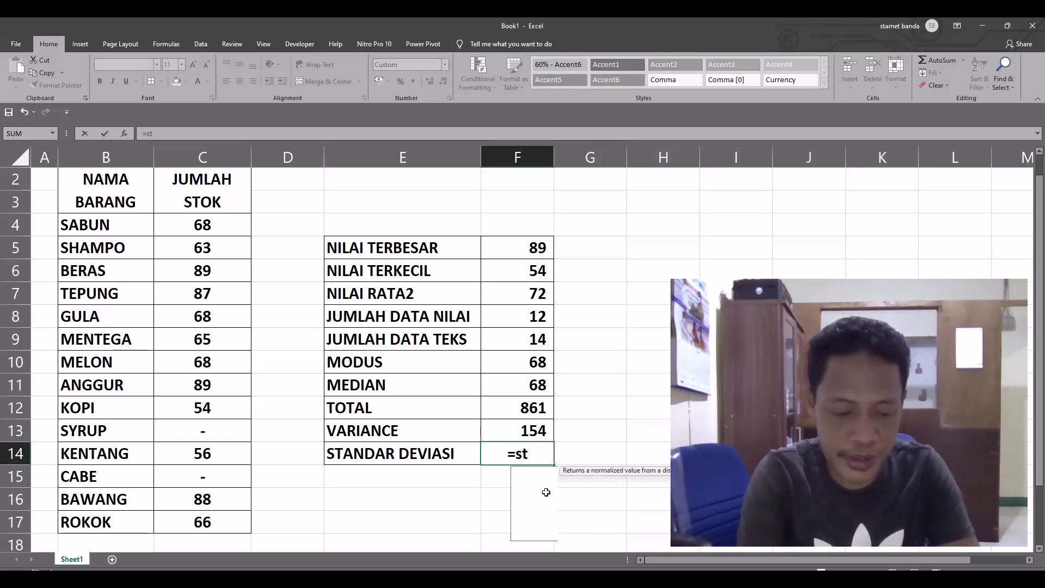
pyautogui.write('dev')
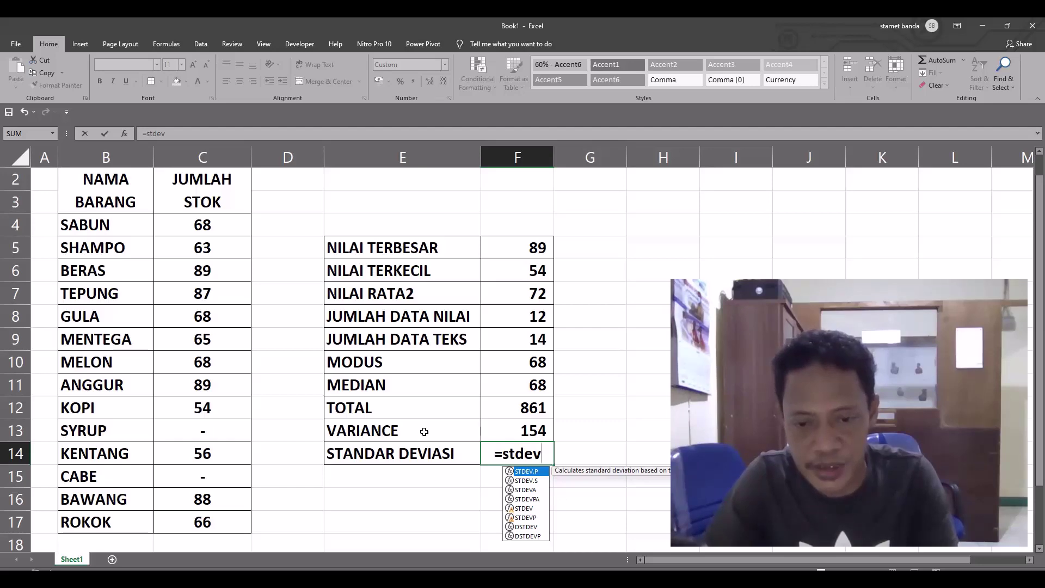
pyautogui.doubleClick(525, 471)
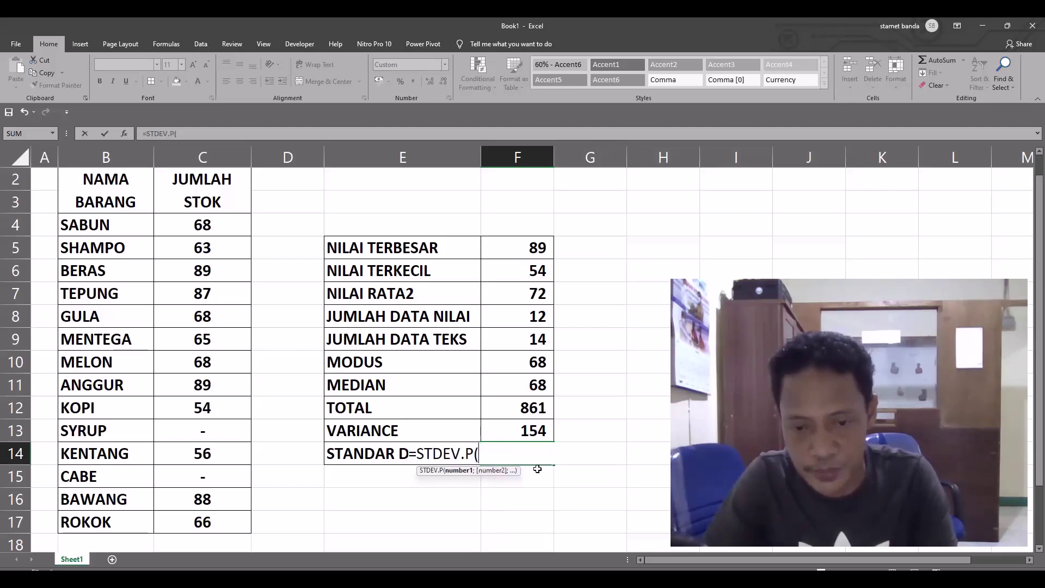
pyautogui.click(197, 223)
pyautogui.moveTo(202, 225); pyautogui.dragTo(202, 522)
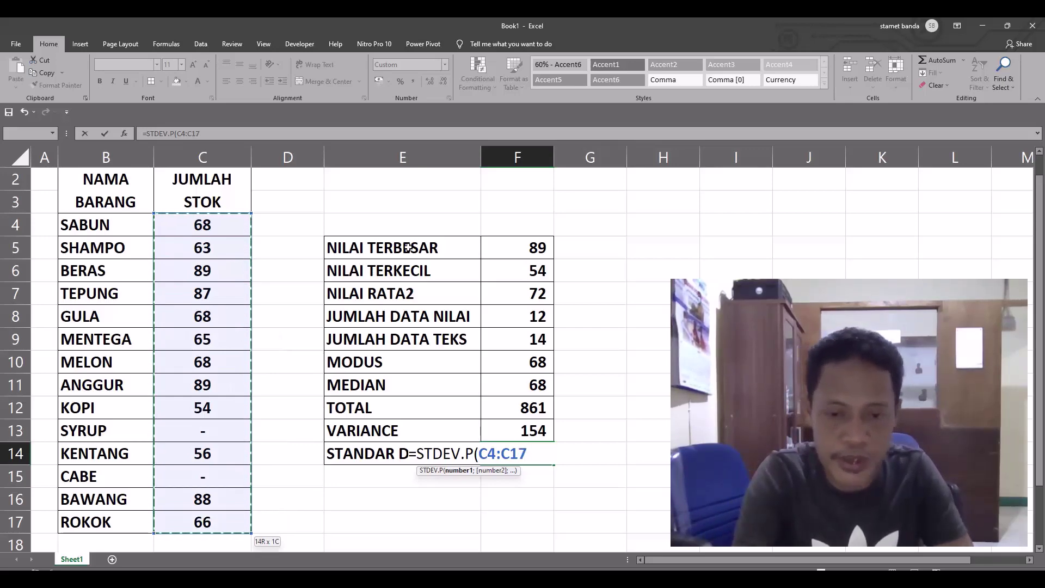
pyautogui.write(')')
pyautogui.press('Return')
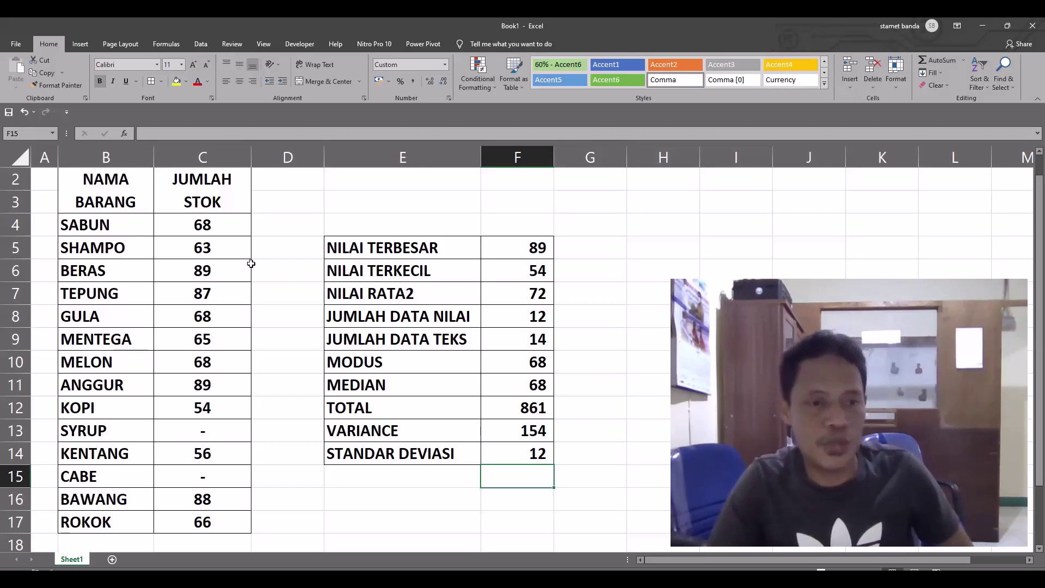
pyautogui.click(226, 230)
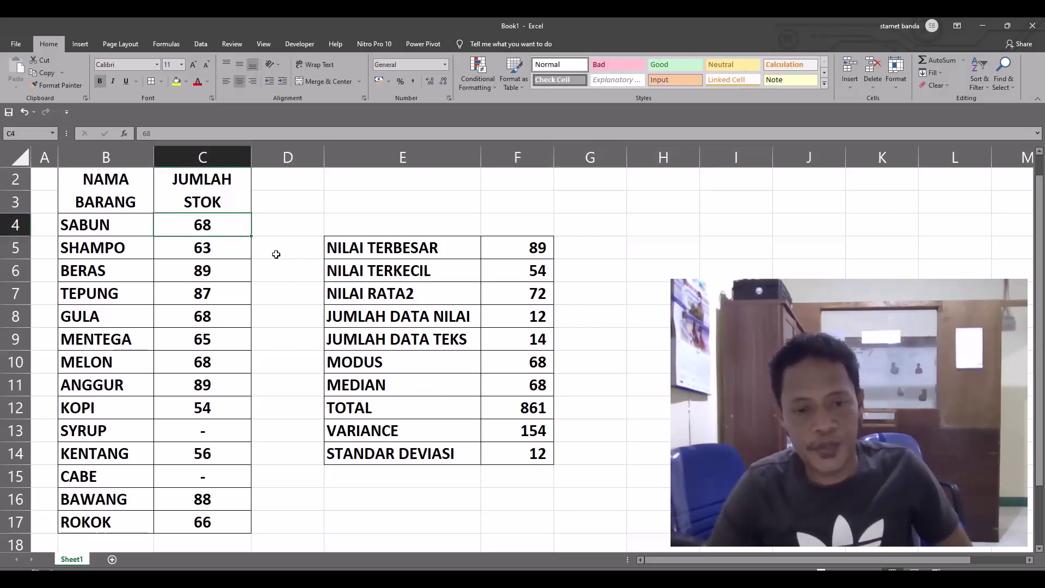